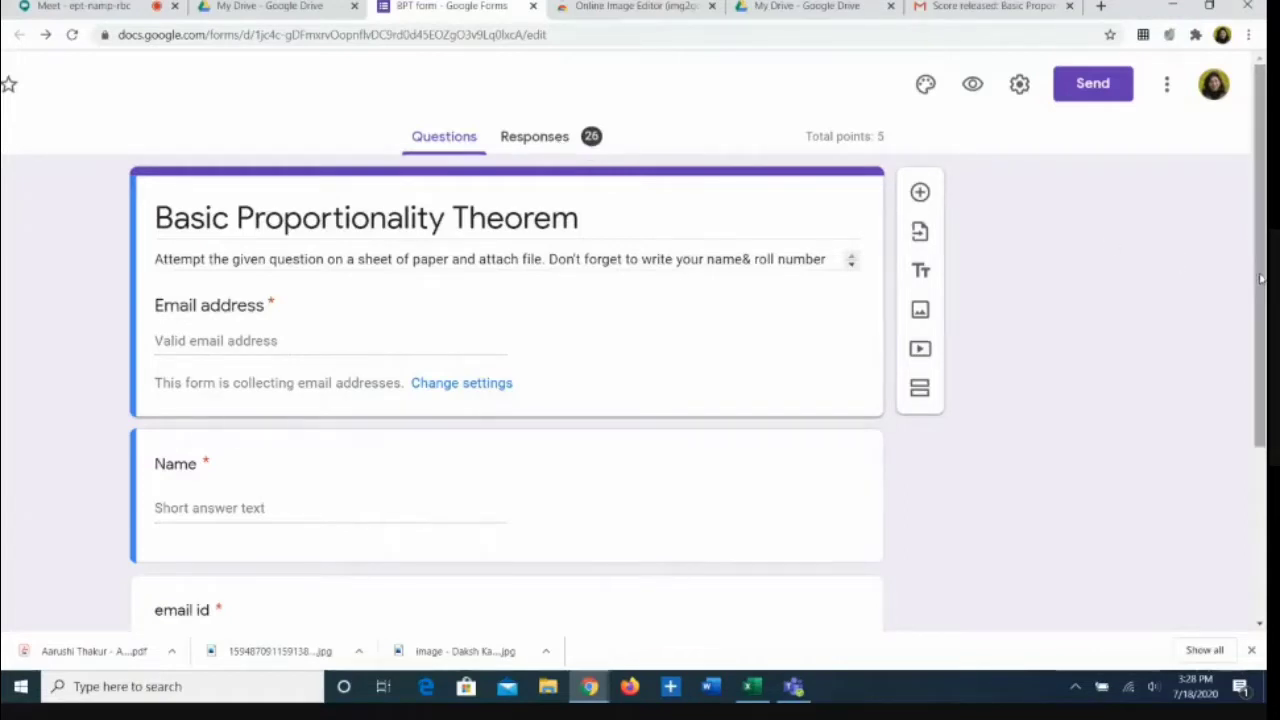
Step: Show the form's responses individually and advance to response 24 of 26
{"action": "left_click_drag", "start_coordinate": [1261, 279], "coordinate": [1261, 281]}
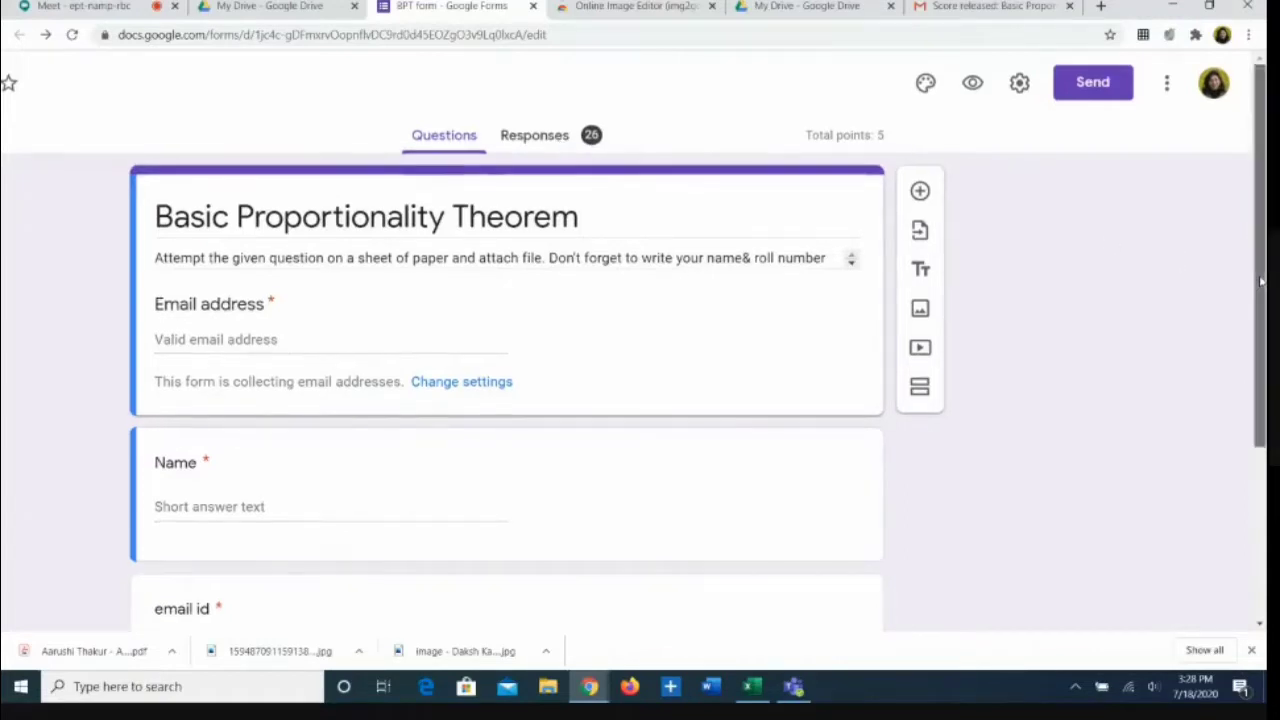
{"action": "left_click", "coordinate": [541, 140]}
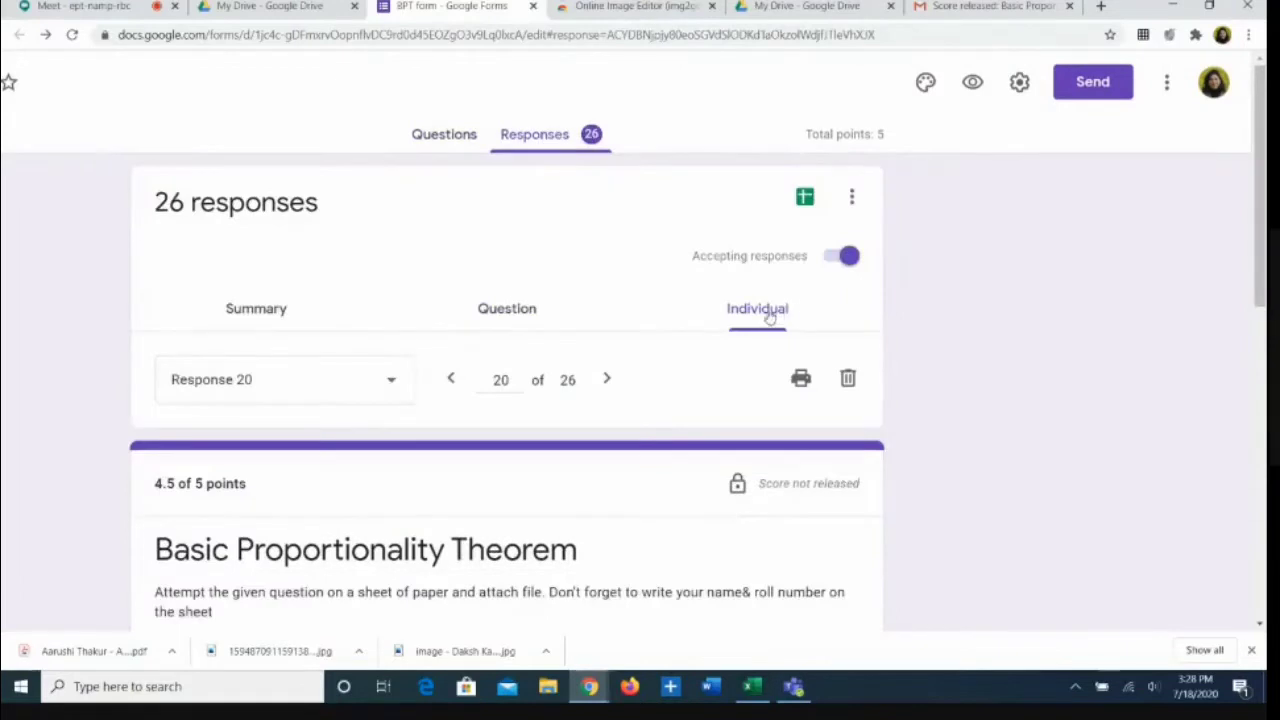
{"action": "left_click", "coordinate": [767, 316]}
{"action": "left_click", "coordinate": [606, 382]}
{"action": "left_click", "coordinate": [607, 382]}
{"action": "left_click", "coordinate": [607, 382]}
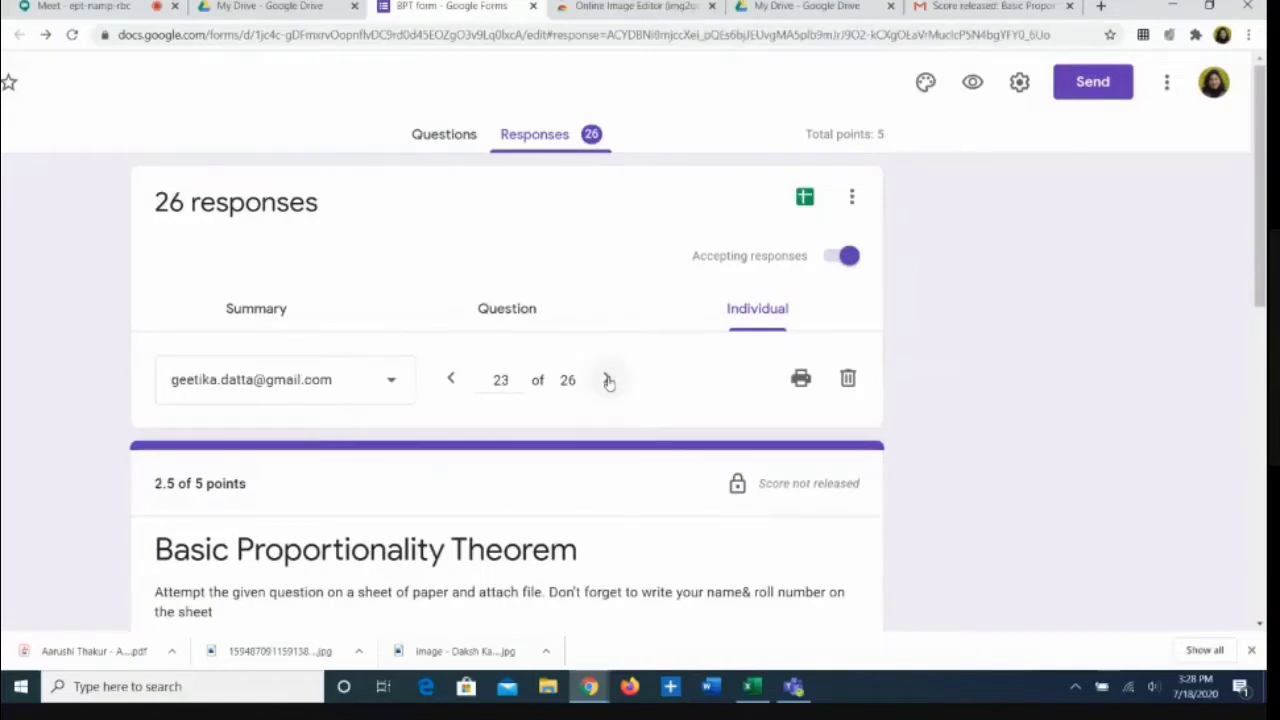
{"action": "left_click", "coordinate": [607, 382]}
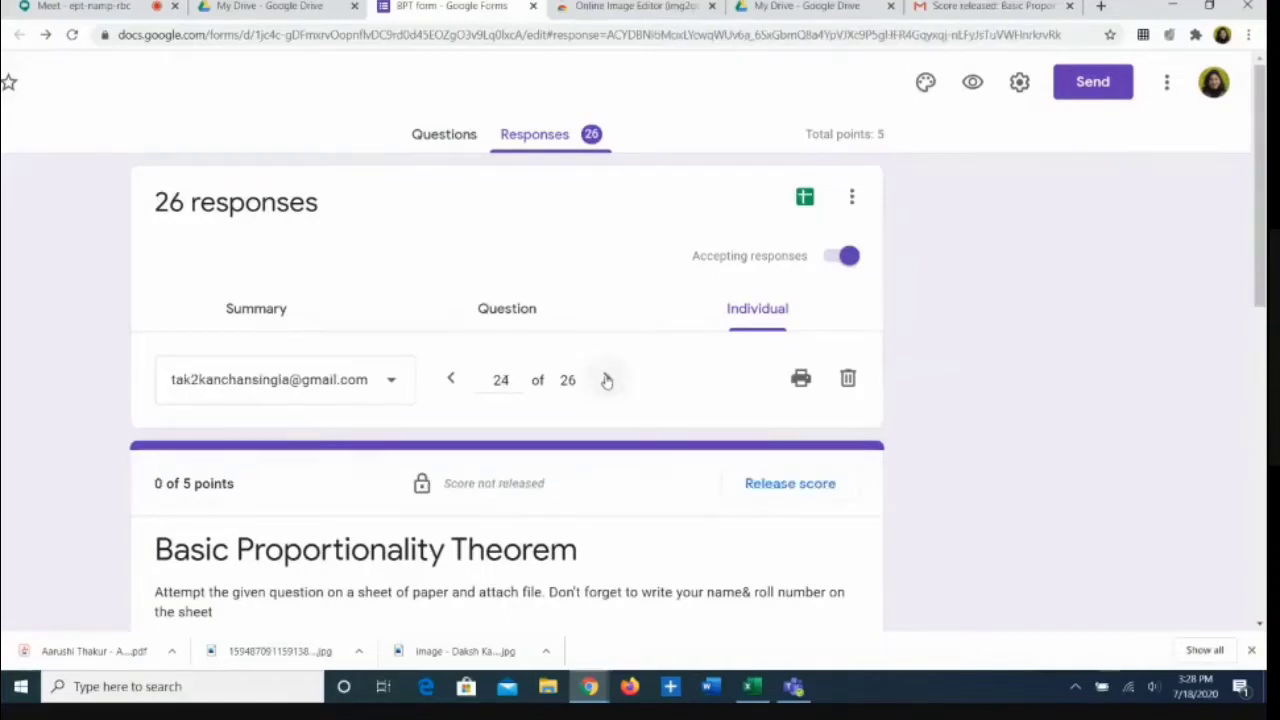
Step: Open the image file submitted in response 24 for the question "State and prove Basic Proportionality Theorem"
{"action": "scroll", "coordinate": [617, 412], "scroll_direction": "down", "scroll_amount": 10}
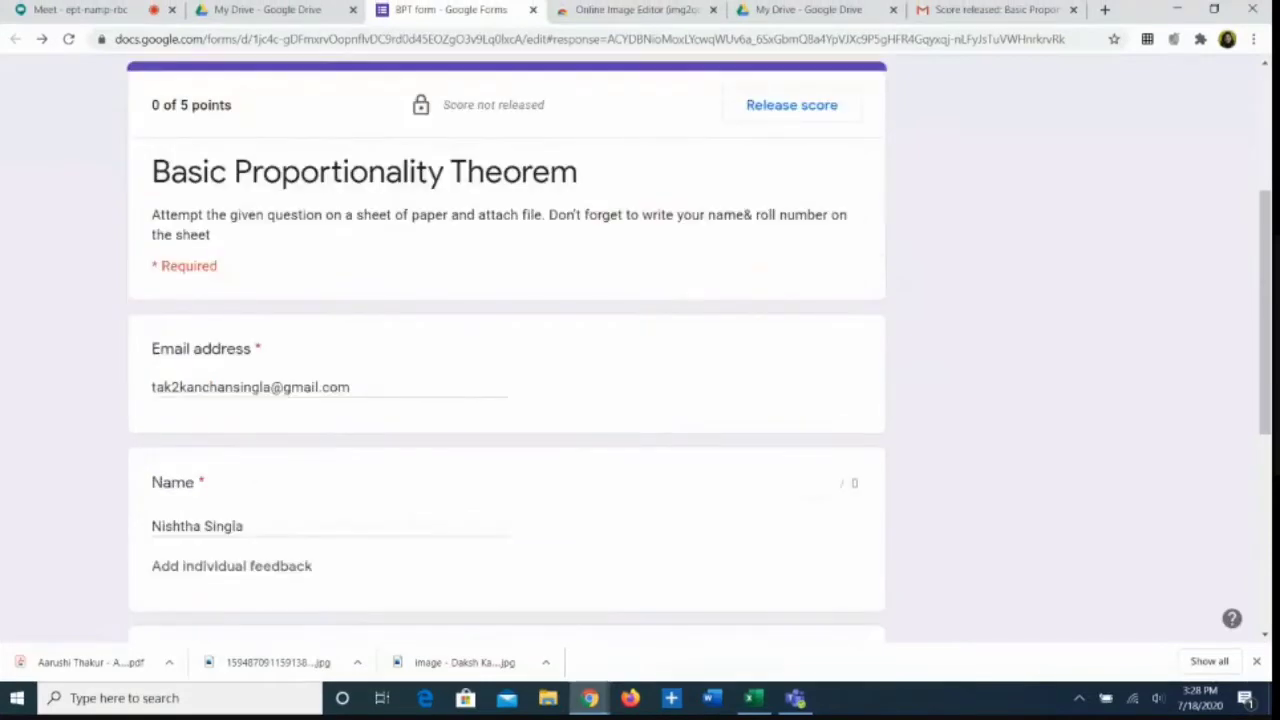
{"action": "scroll", "coordinate": [600, 400], "scroll_direction": "up", "scroll_amount": 2}
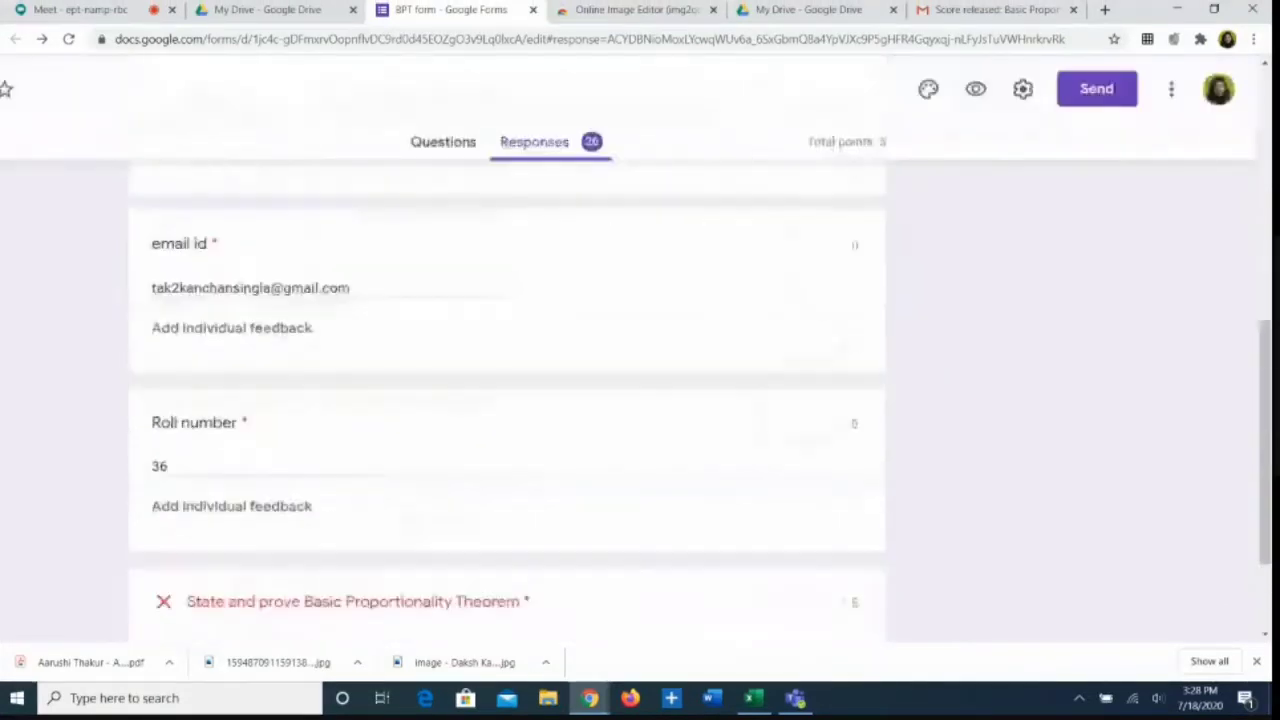
{"action": "scroll", "coordinate": [600, 400], "scroll_direction": "down", "scroll_amount": 2}
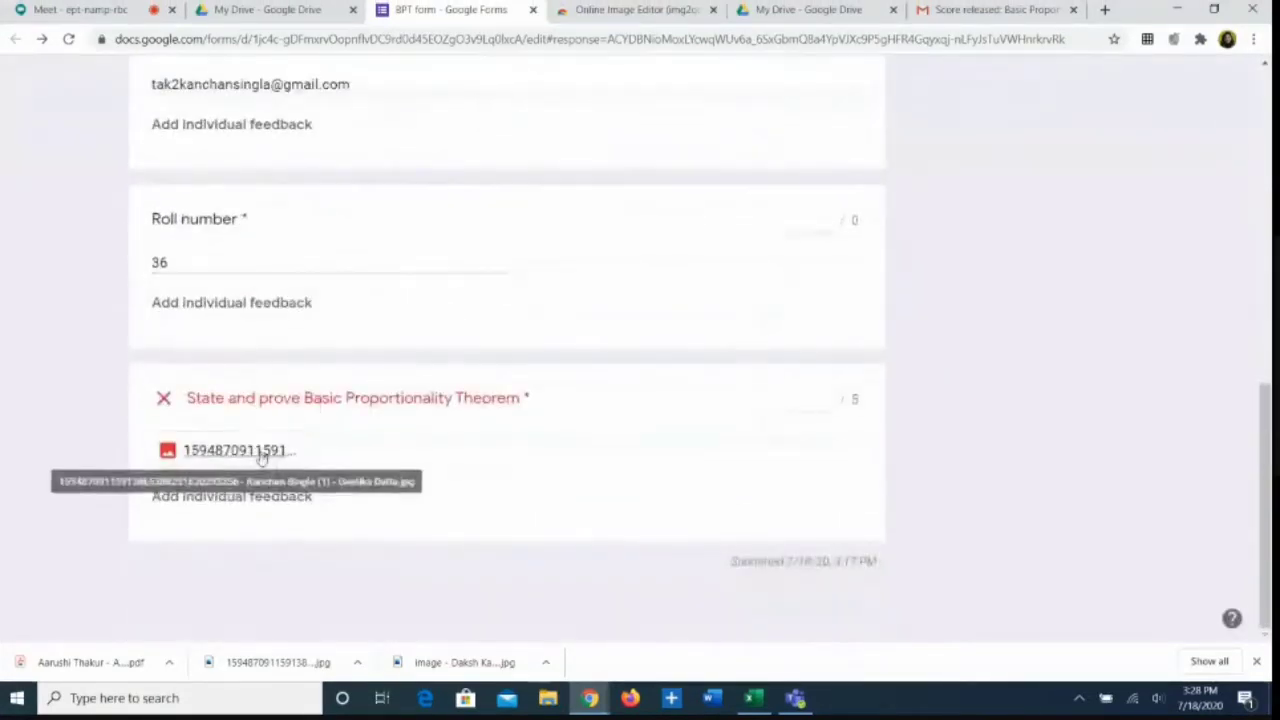
{"action": "left_click", "coordinate": [268, 452]}
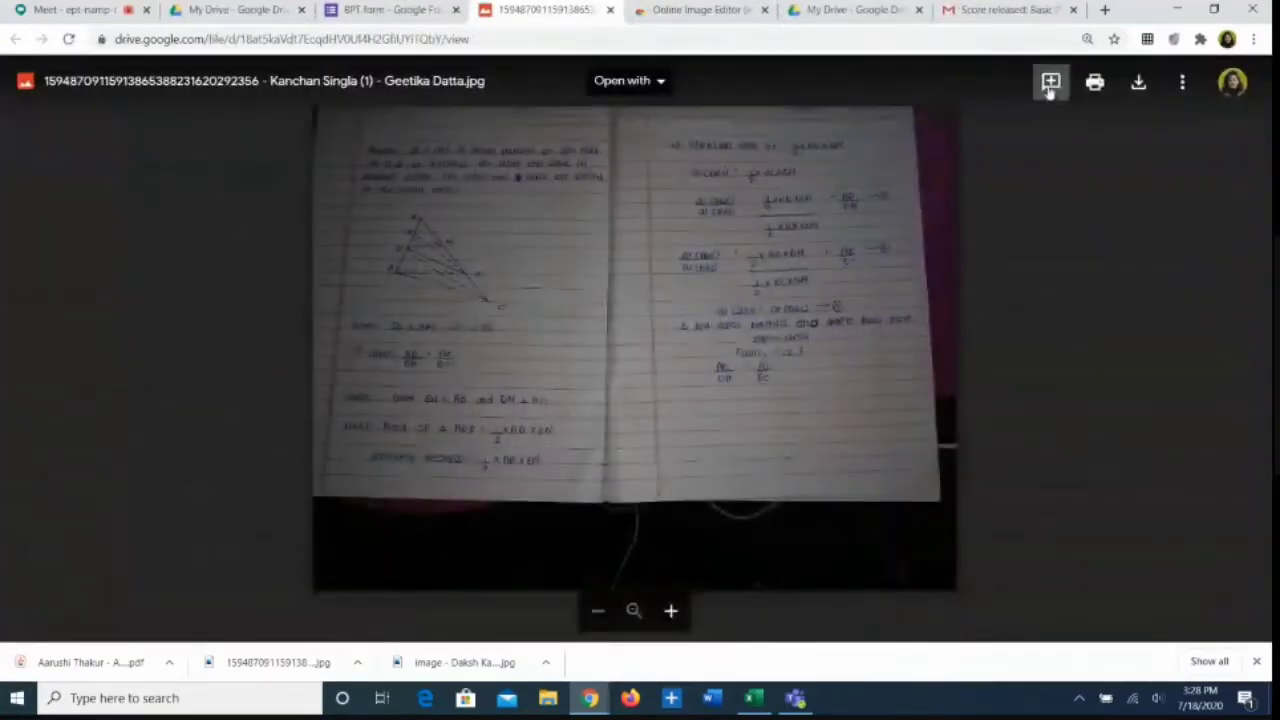
Step: Add the comment "5/5, Very Good" to the blank area beside the proof's last lines on the second notebook page
{"action": "left_click", "coordinate": [1050, 83]}
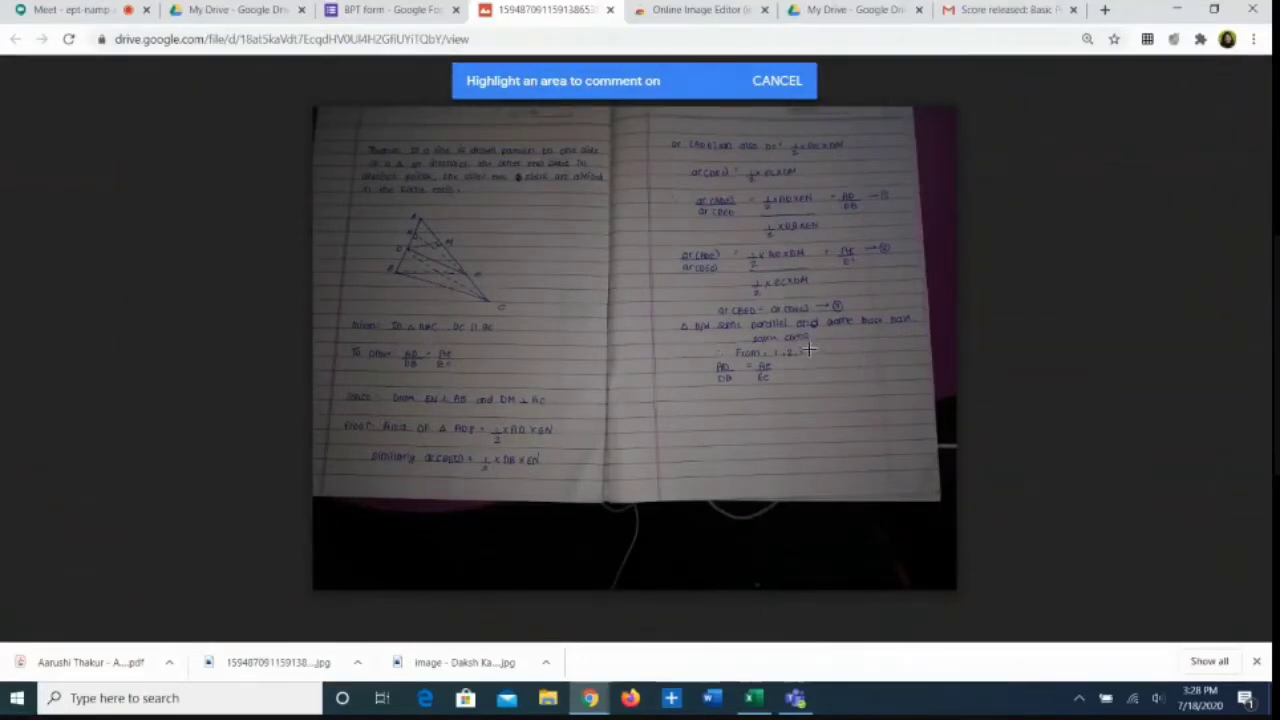
{"action": "left_click_drag", "start_coordinate": [800, 354], "coordinate": [946, 436]}
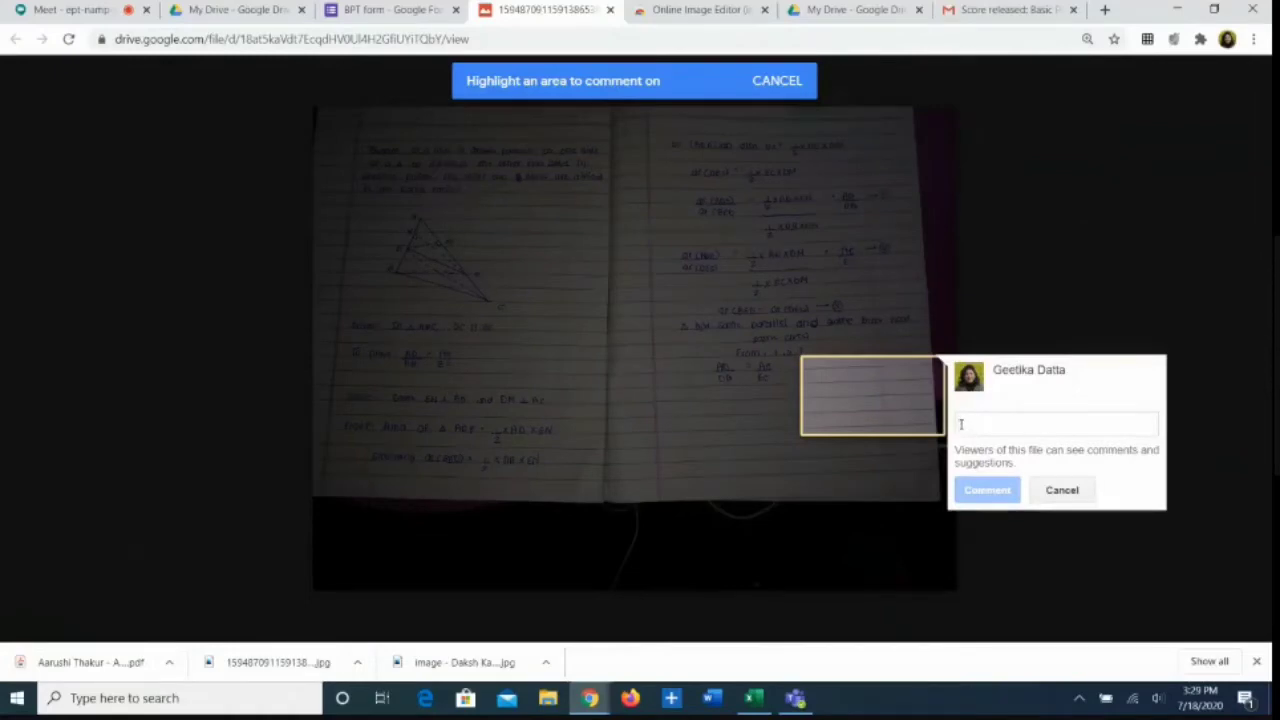
{"action": "type", "text": "5/5, Very Good"}
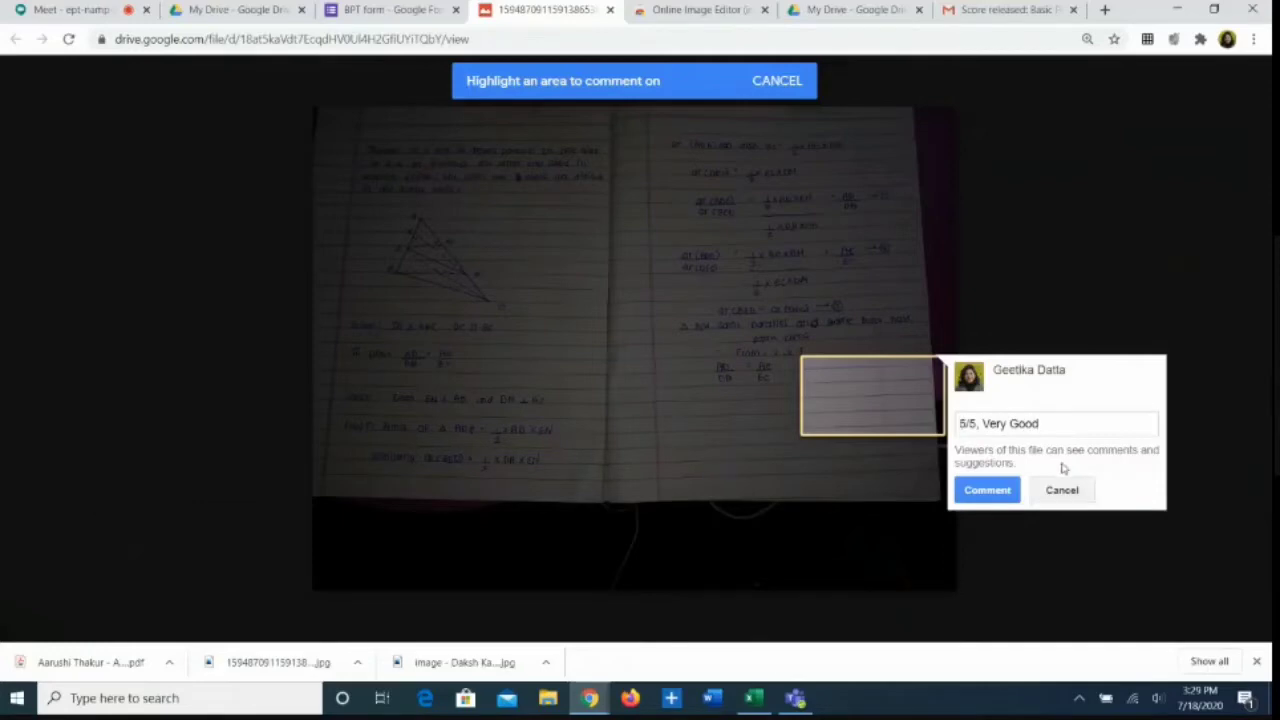
{"action": "left_click", "coordinate": [988, 492]}
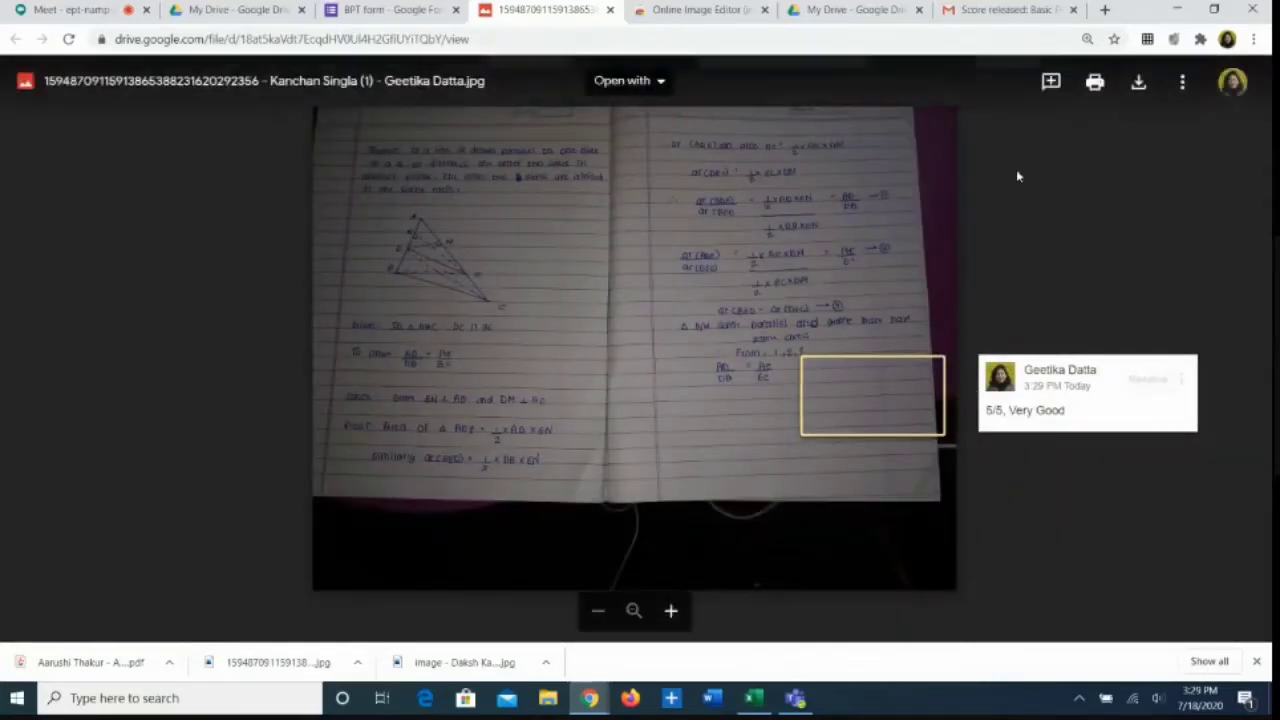
Step: Share the answer image with "Anyone with the link" and copy its sharing link
{"action": "left_click", "coordinate": [1184, 86]}
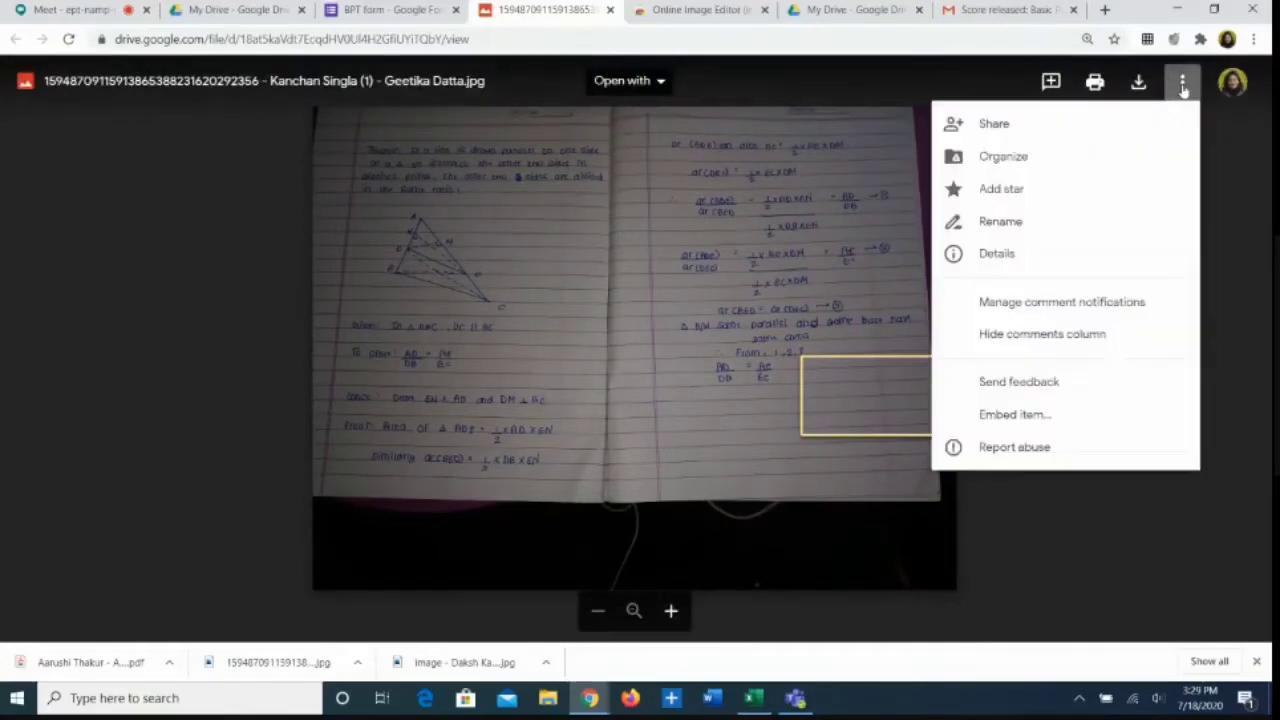
{"action": "left_click", "coordinate": [1001, 126]}
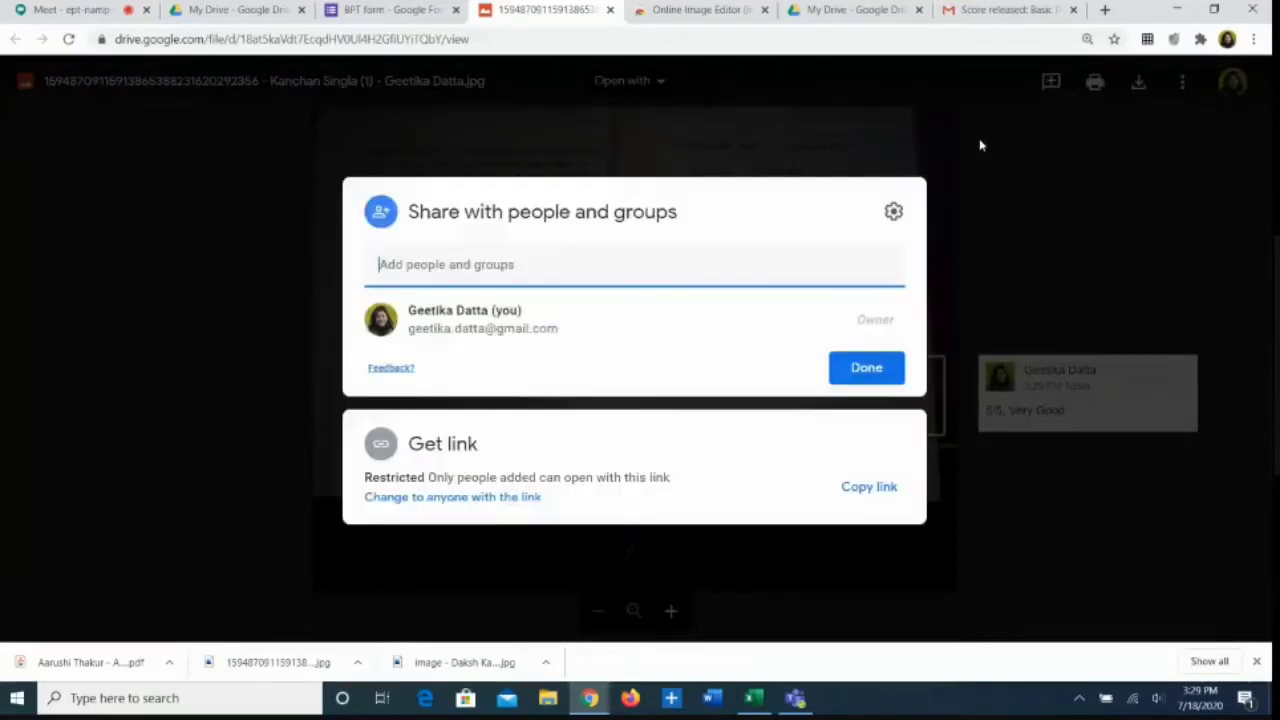
{"action": "left_click", "coordinate": [502, 465]}
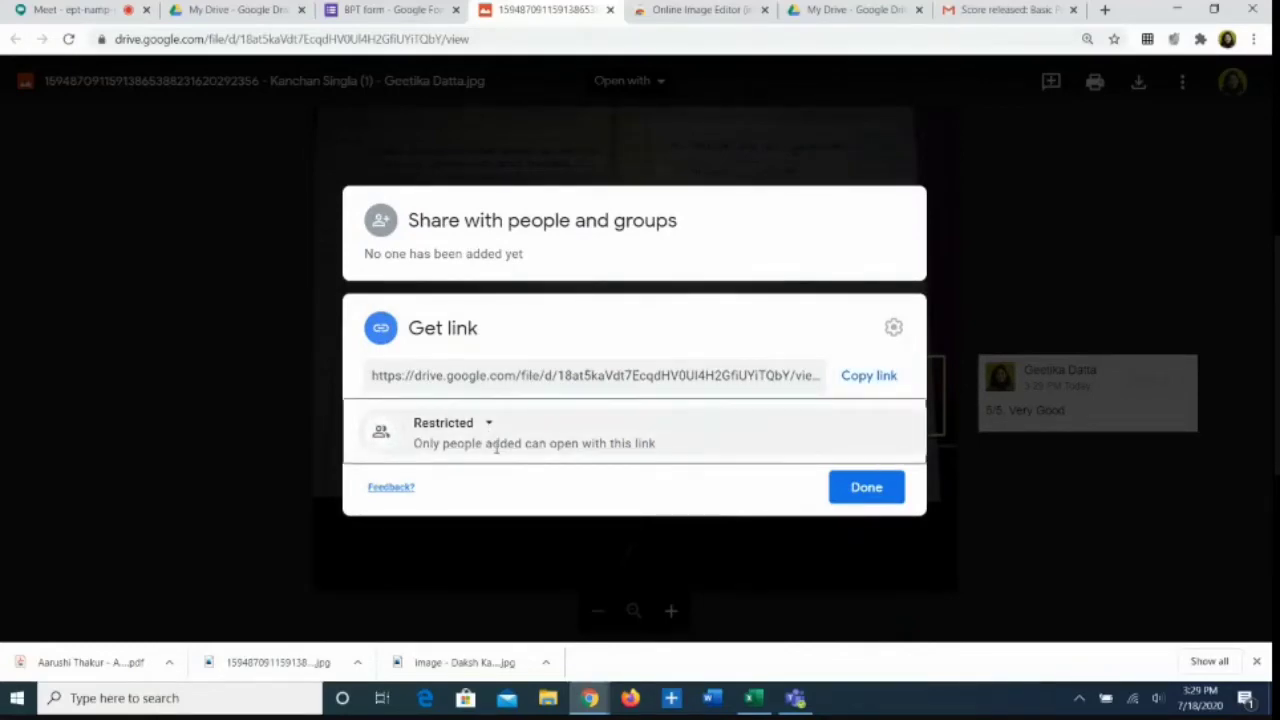
{"action": "left_click", "coordinate": [489, 424]}
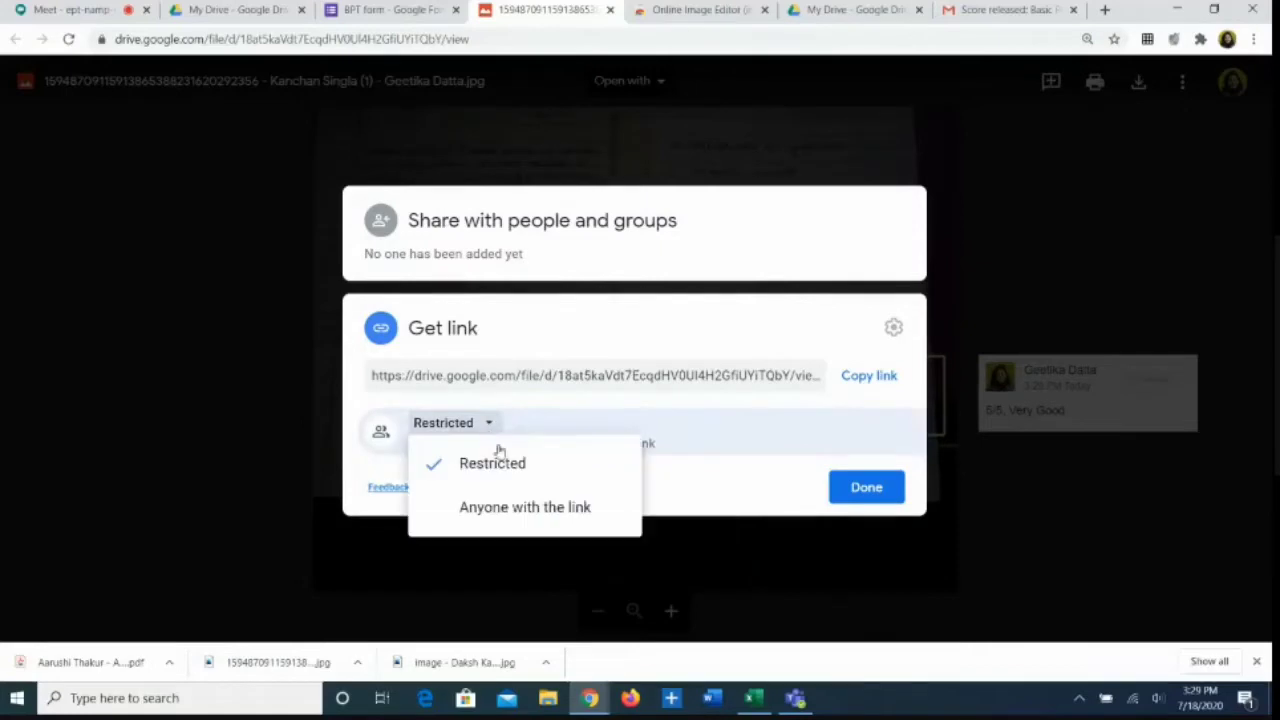
{"action": "left_click", "coordinate": [486, 507]}
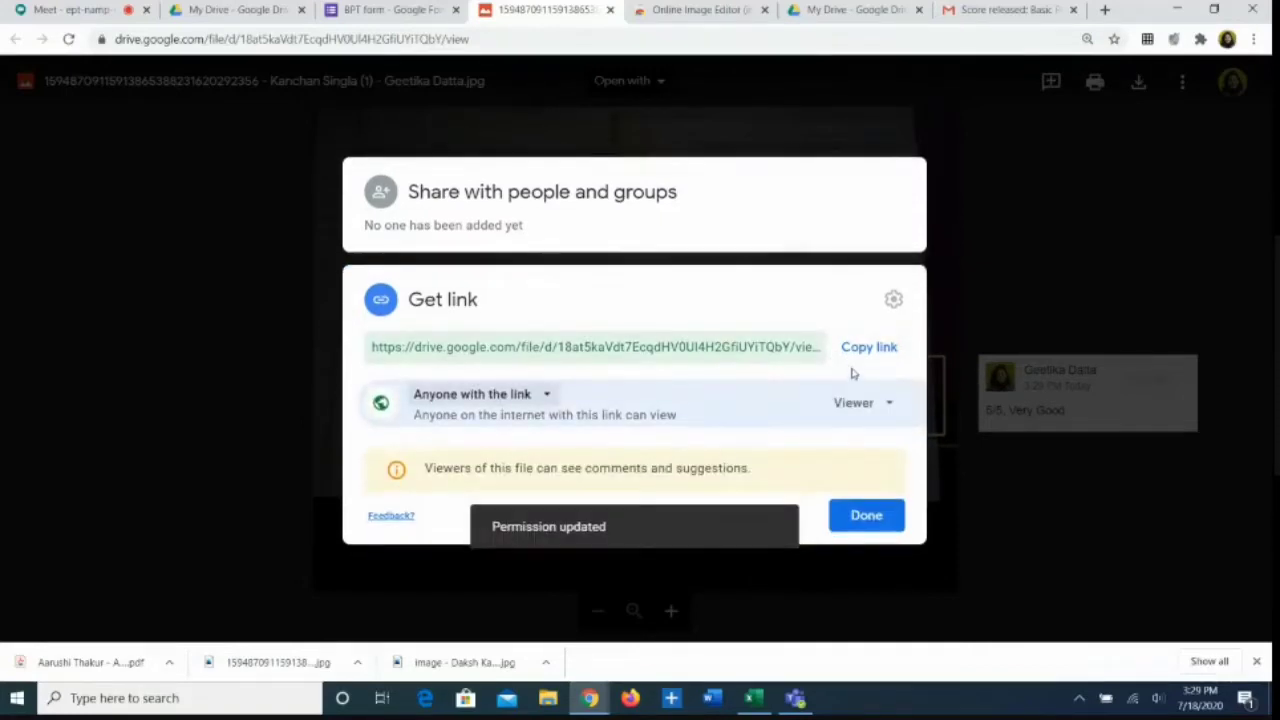
{"action": "left_click", "coordinate": [855, 359]}
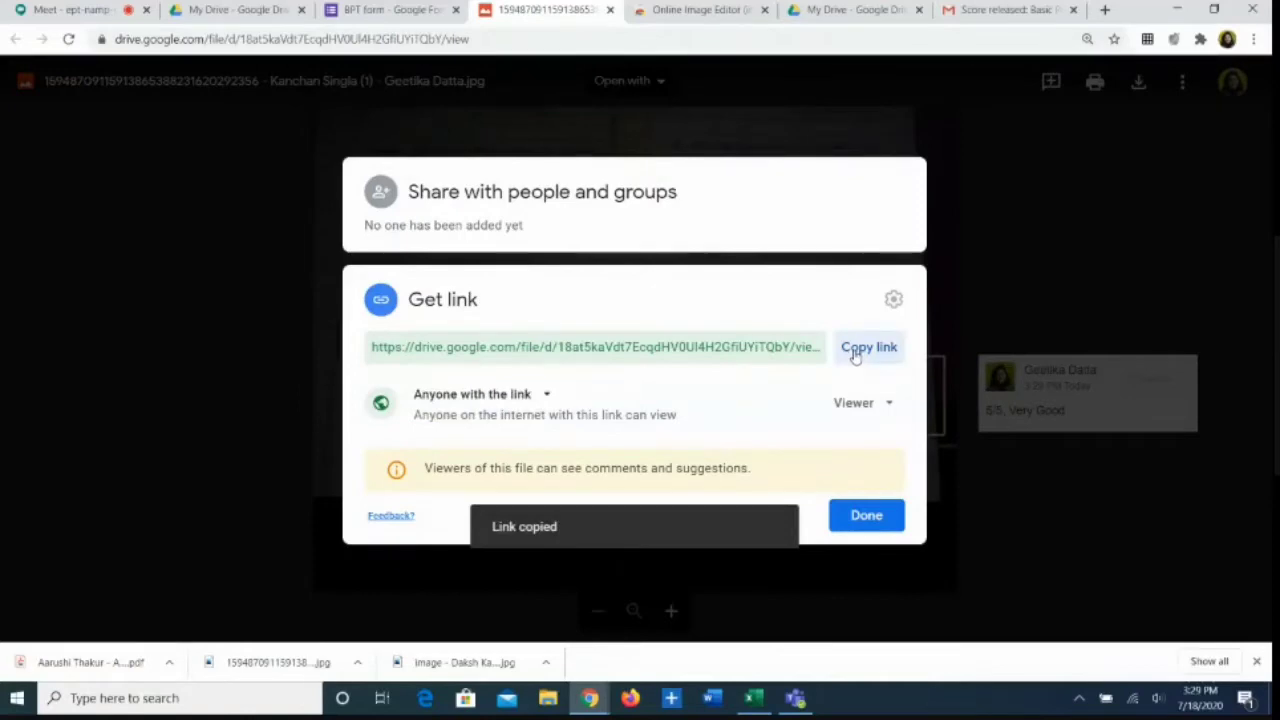
{"action": "left_click", "coordinate": [855, 358]}
{"action": "left_click", "coordinate": [866, 514]}
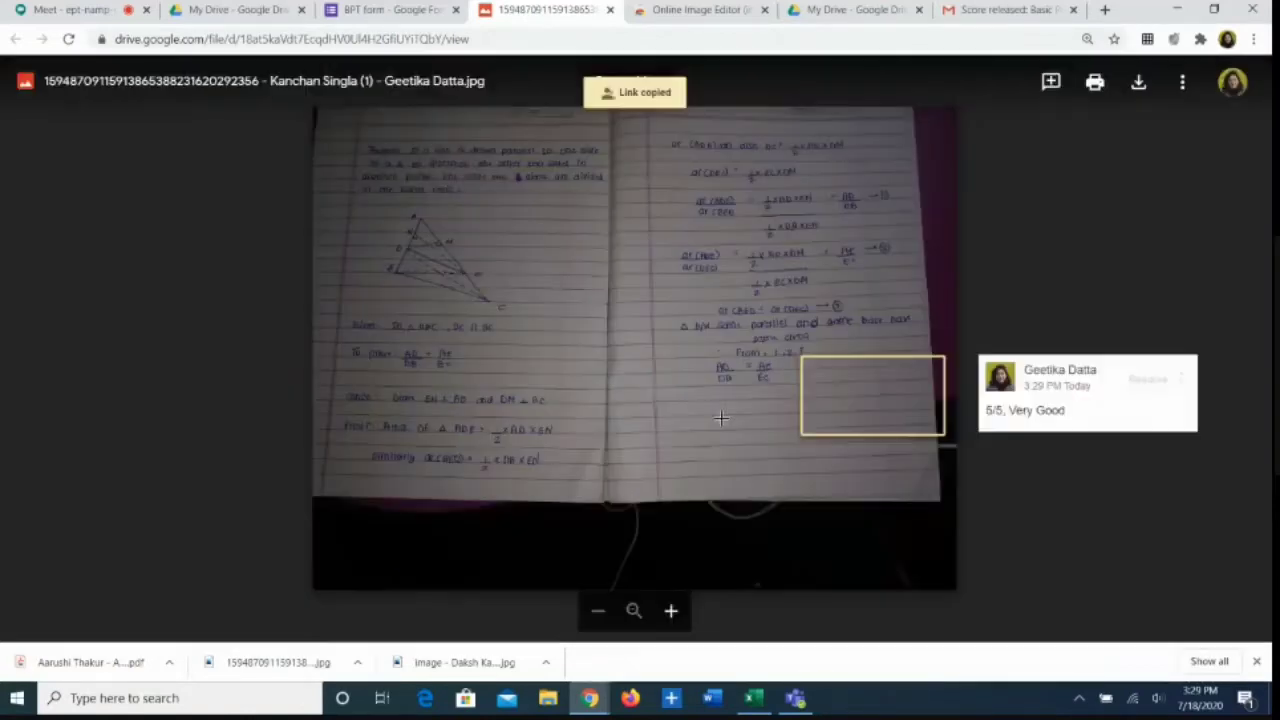
Step: Return to the BPT form response and award 5 points for the Basic Proportionality Theorem question
{"action": "left_click", "coordinate": [374, 11]}
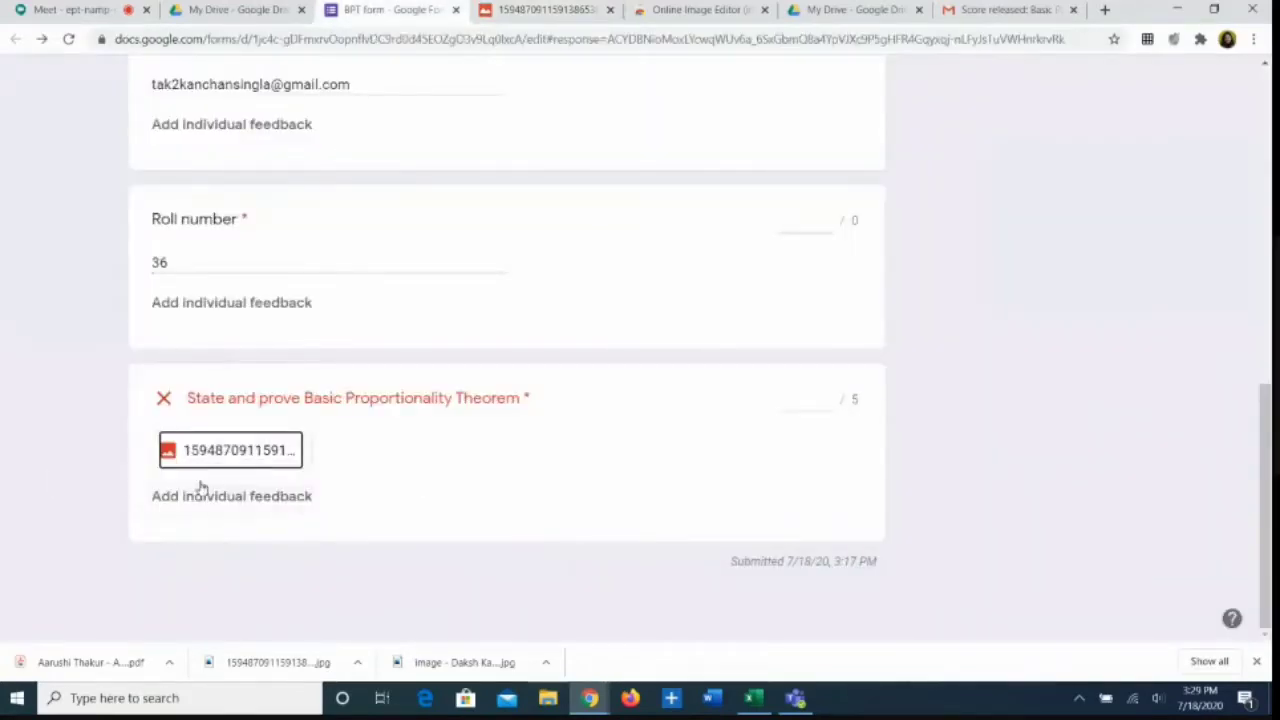
{"action": "left_click", "coordinate": [794, 400]}
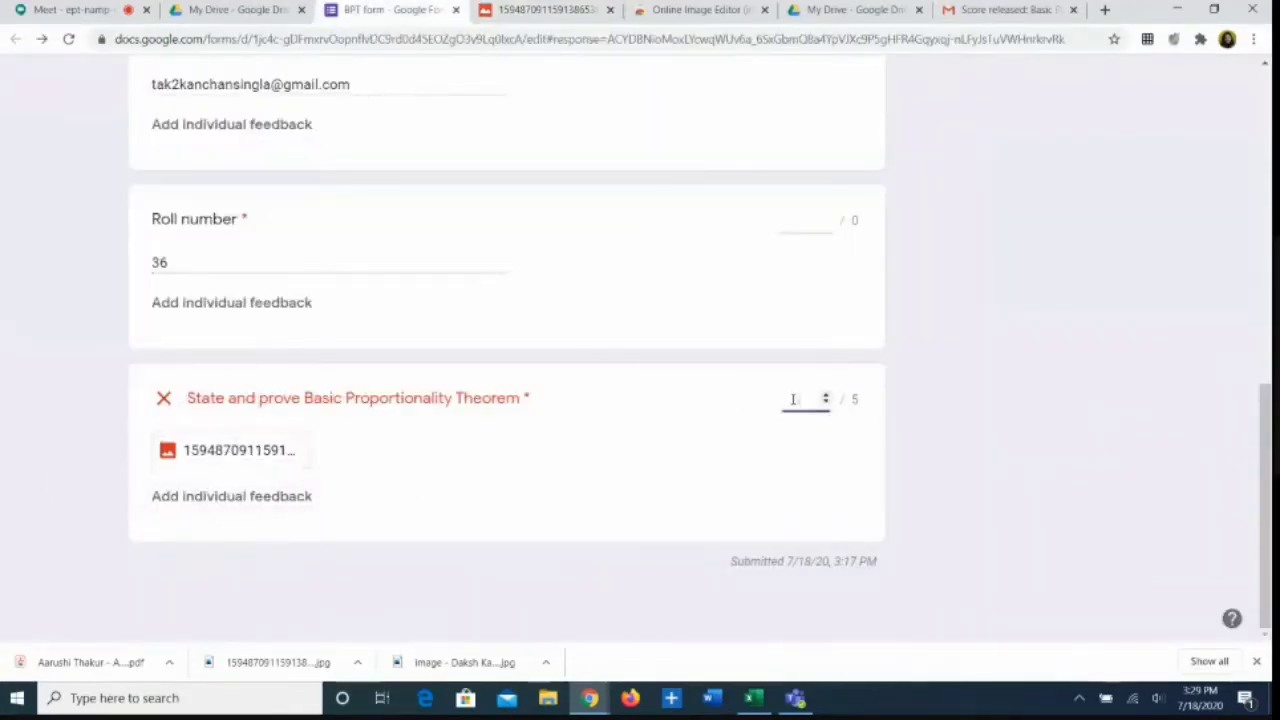
{"action": "type", "text": "3"}
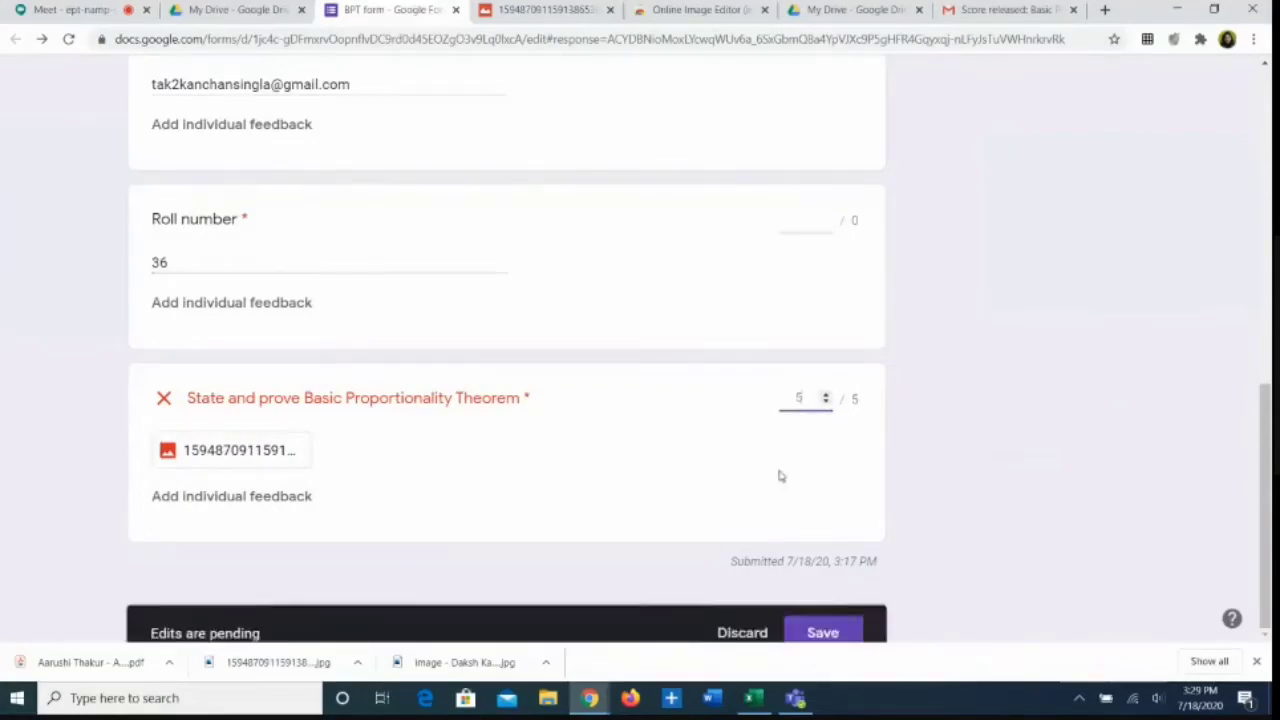
Step: Attach the copied image link as individual feedback on the theorem question and save the pending grading edits
{"action": "left_click", "coordinate": [280, 496]}
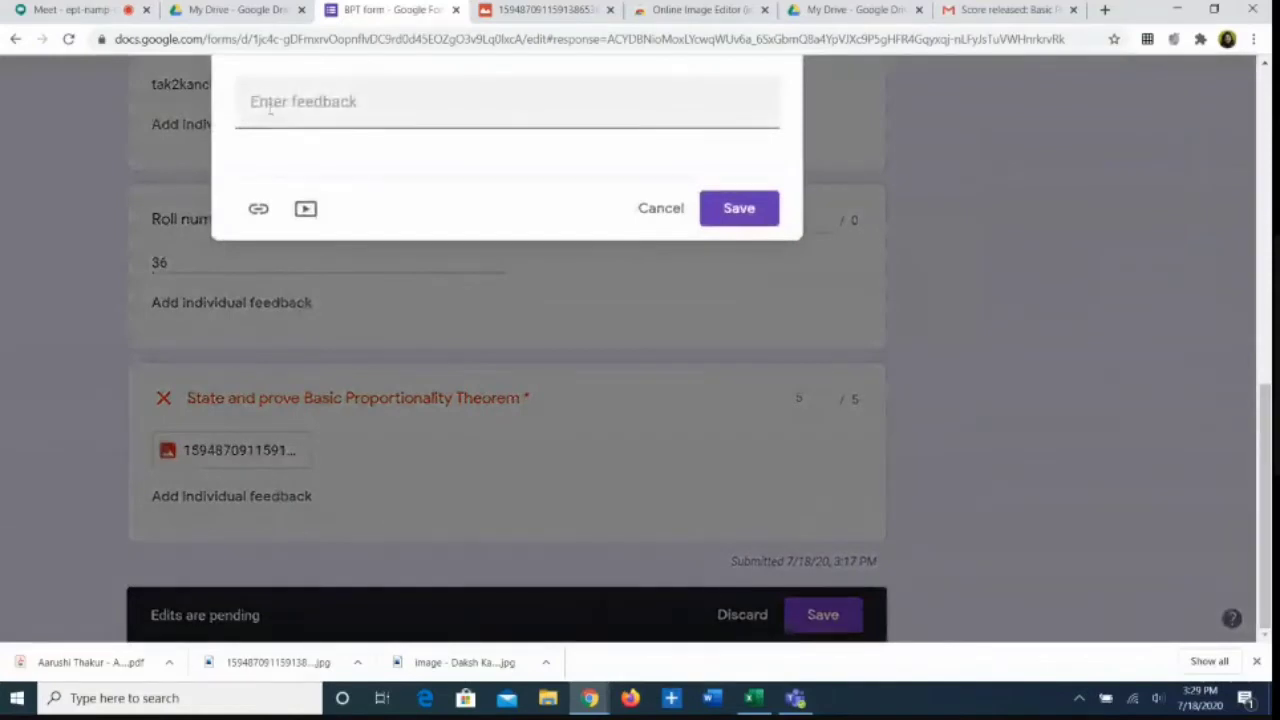
{"action": "left_click", "coordinate": [260, 211]}
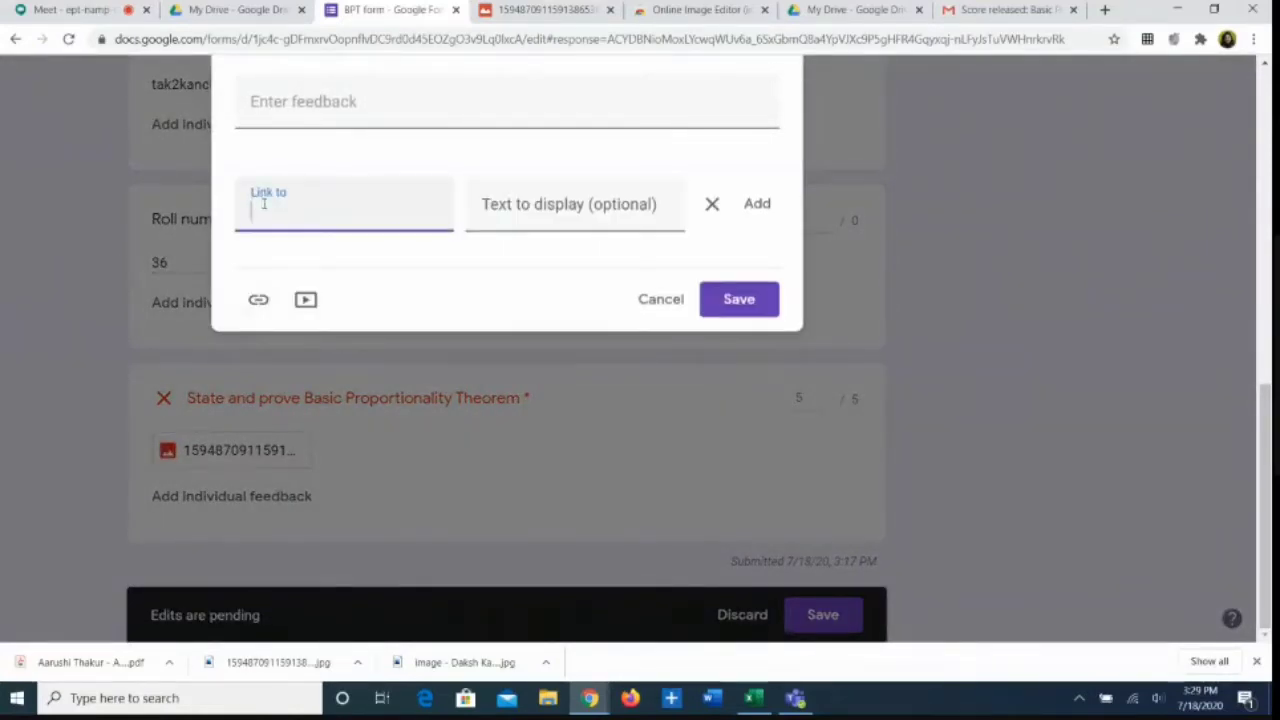
{"action": "key", "text": "ctrl+v"}
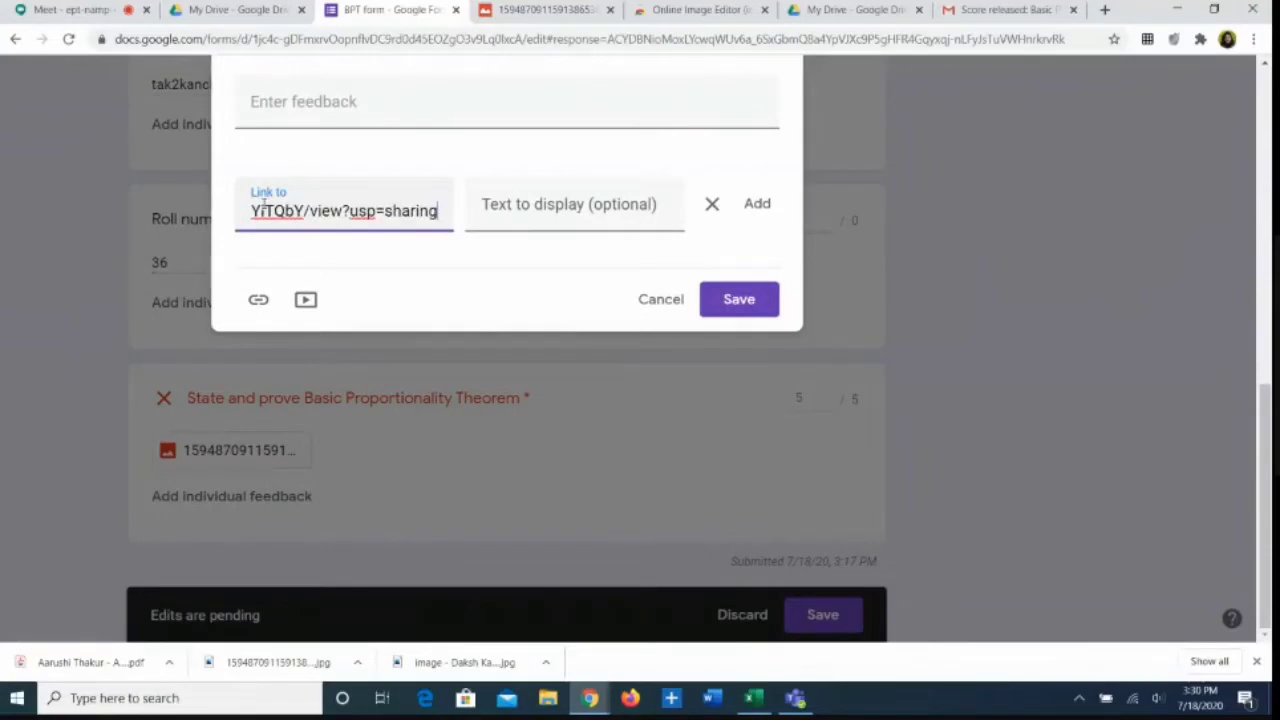
{"action": "left_click", "coordinate": [758, 206]}
{"action": "left_click", "coordinate": [736, 269]}
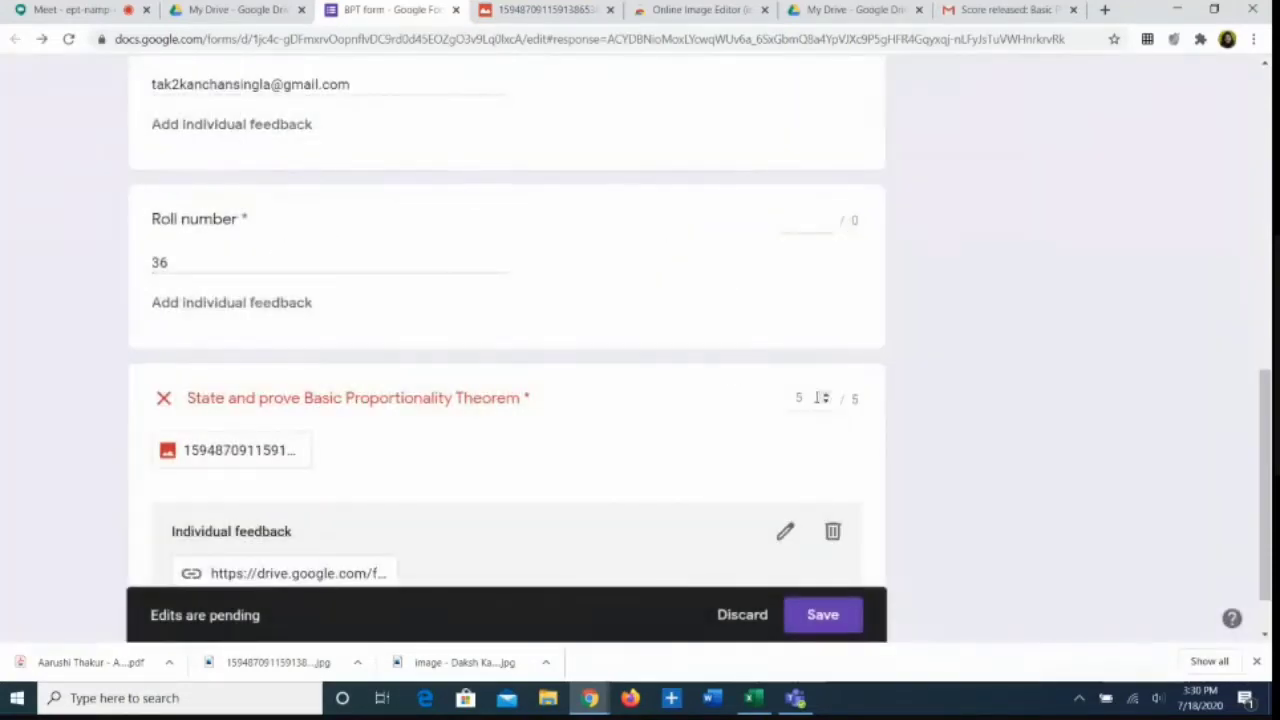
{"action": "left_click", "coordinate": [823, 617]}
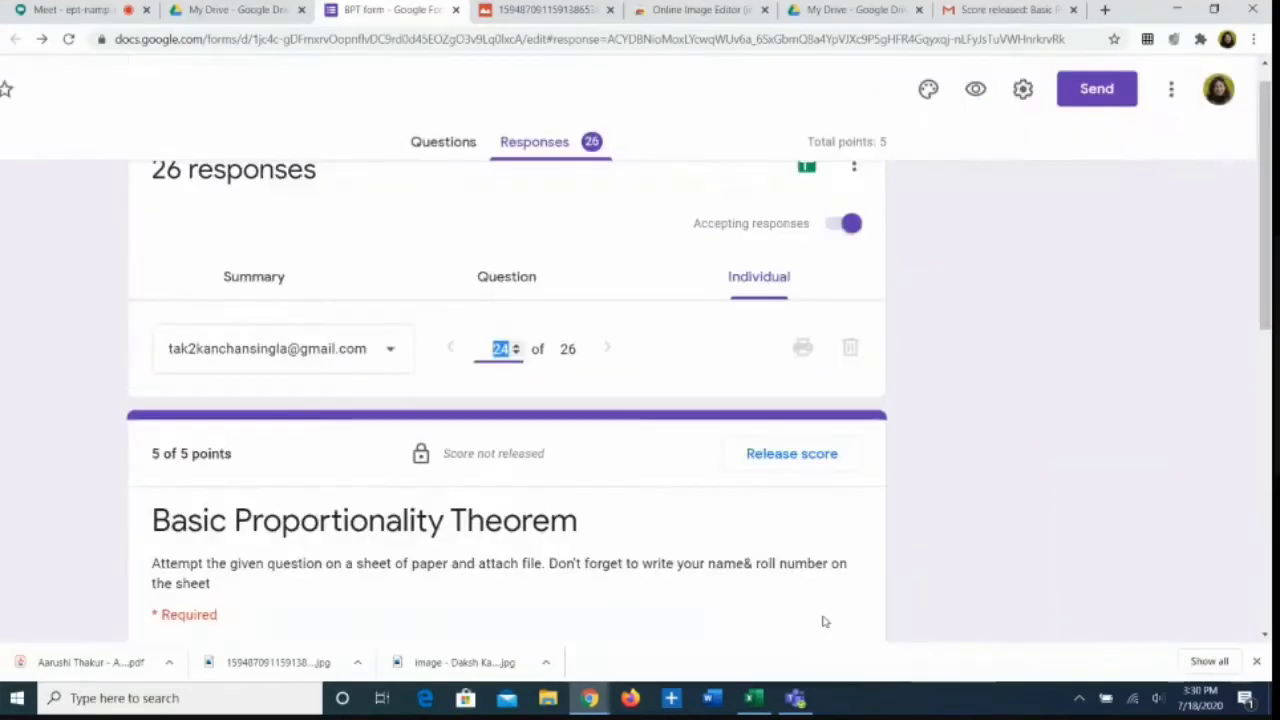
Step: Release the score for response 24 by e-mail, with only that respondent selected and no message
{"action": "left_click", "coordinate": [783, 467]}
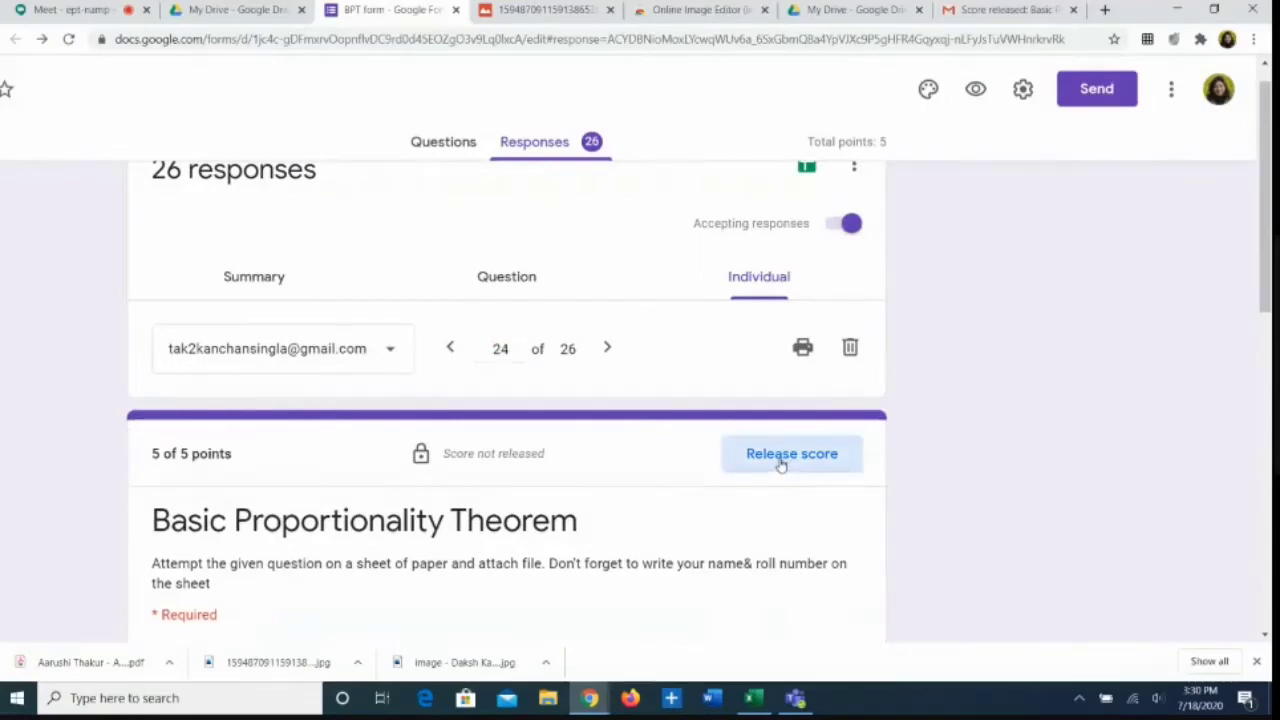
{"action": "left_click", "coordinate": [781, 458]}
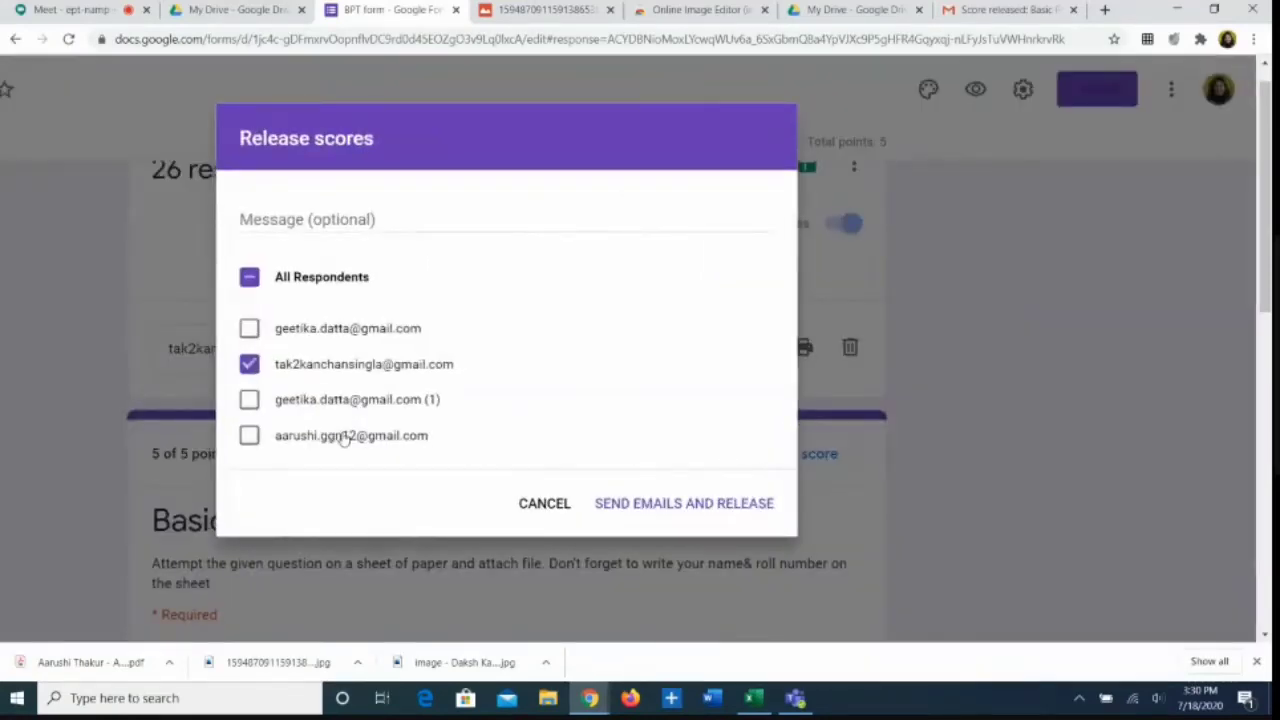
{"action": "left_click", "coordinate": [252, 368]}
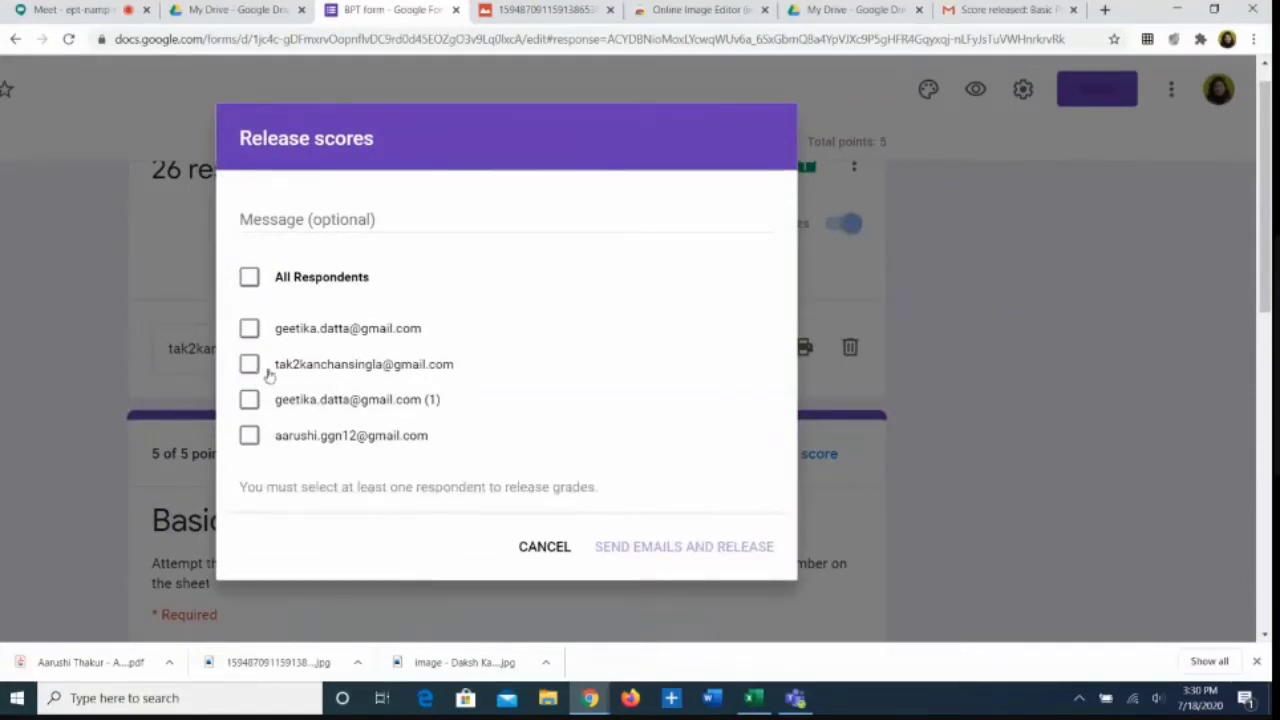
{"action": "left_click", "coordinate": [251, 368]}
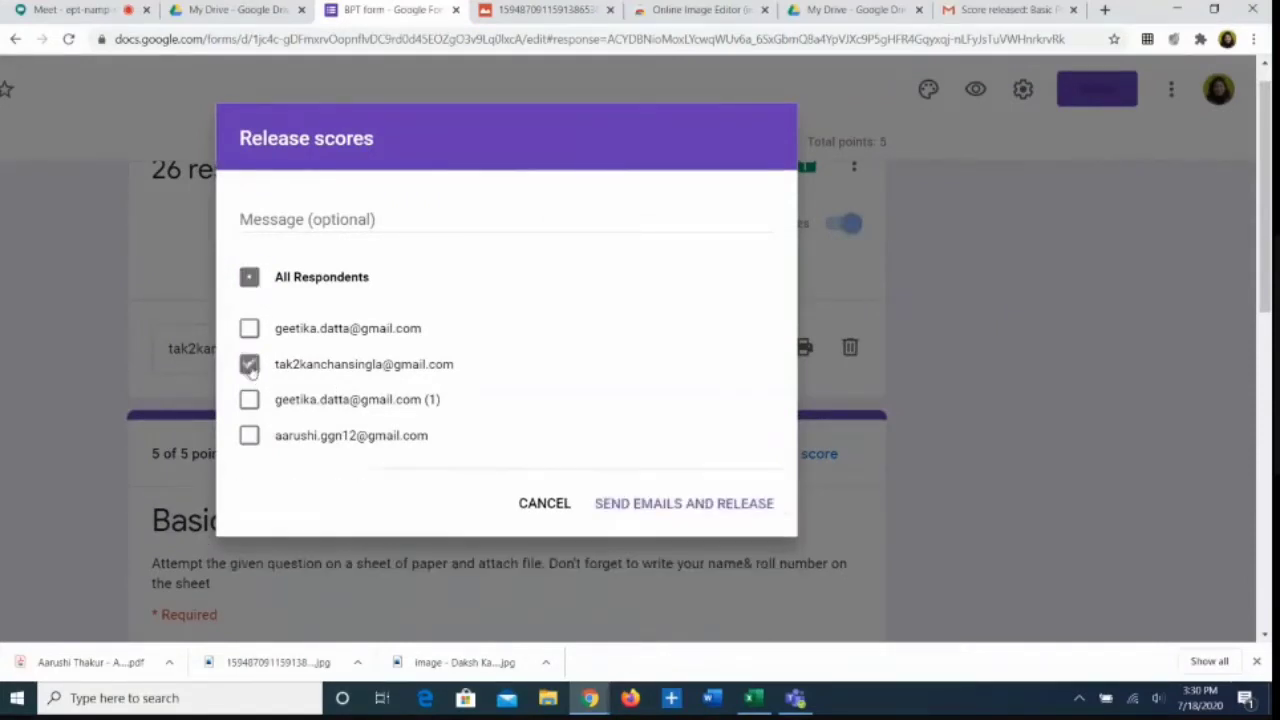
{"action": "left_click", "coordinate": [690, 510]}
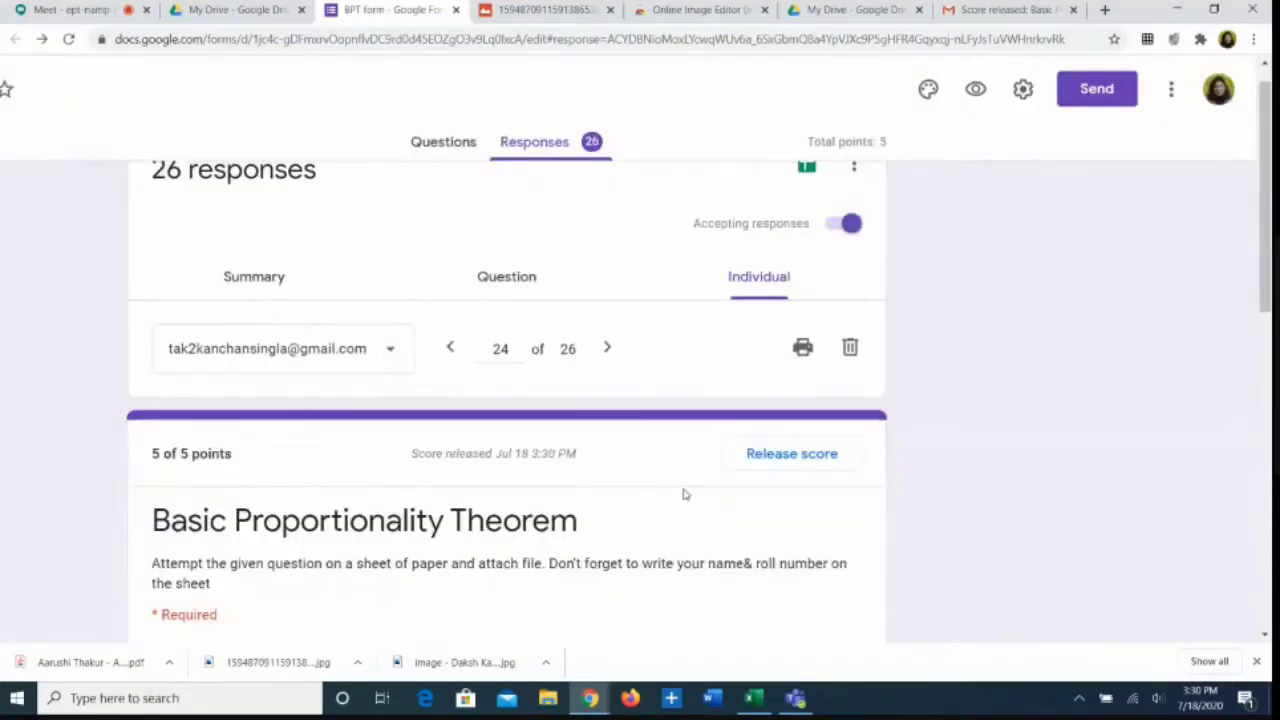
Step: Go to response 25 and open the image uploaded for the Basic Proportionality Theorem question
{"action": "left_click", "coordinate": [607, 353]}
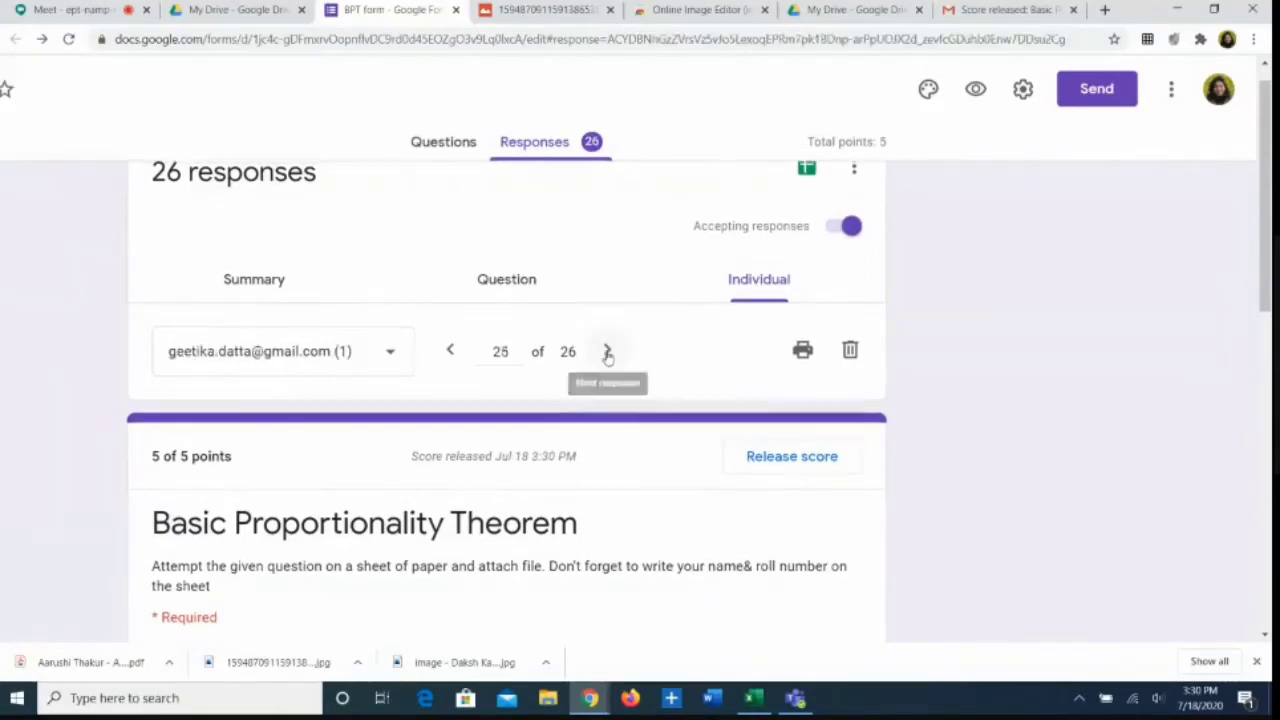
{"action": "scroll", "coordinate": [607, 377], "scroll_direction": "down", "scroll_amount": 6}
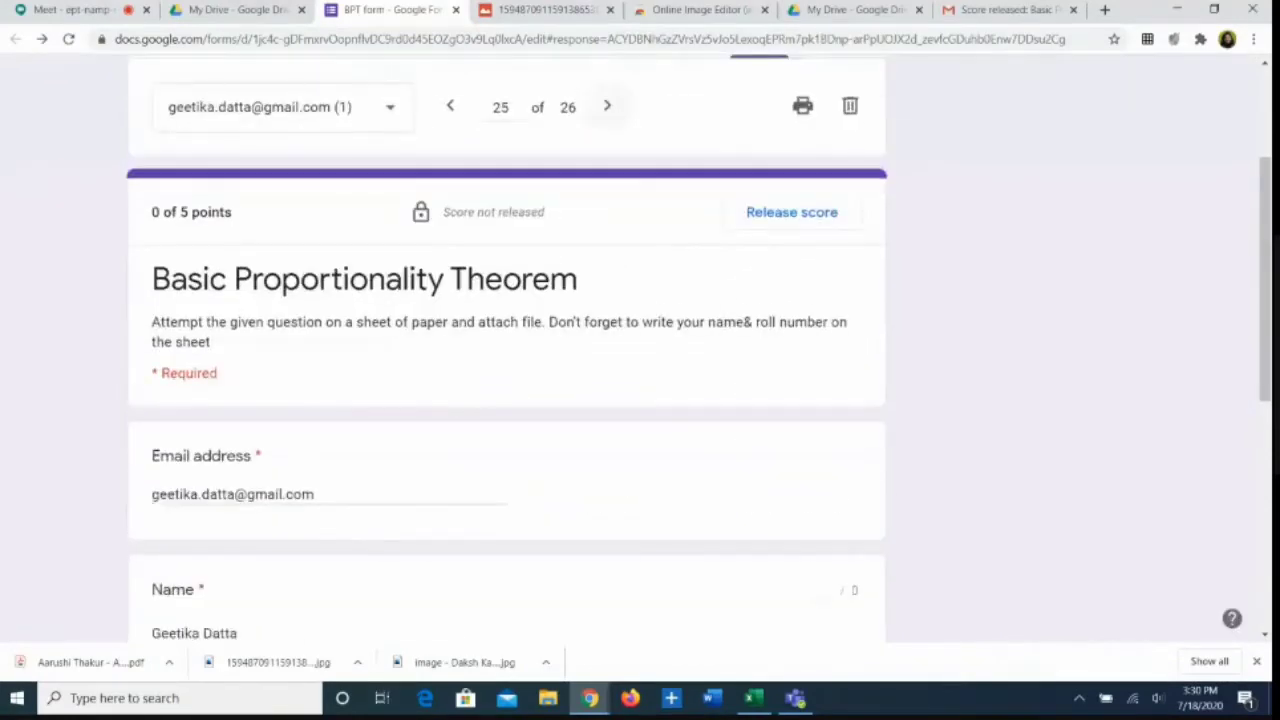
{"action": "scroll", "coordinate": [607, 377], "scroll_direction": "down", "scroll_amount": 4}
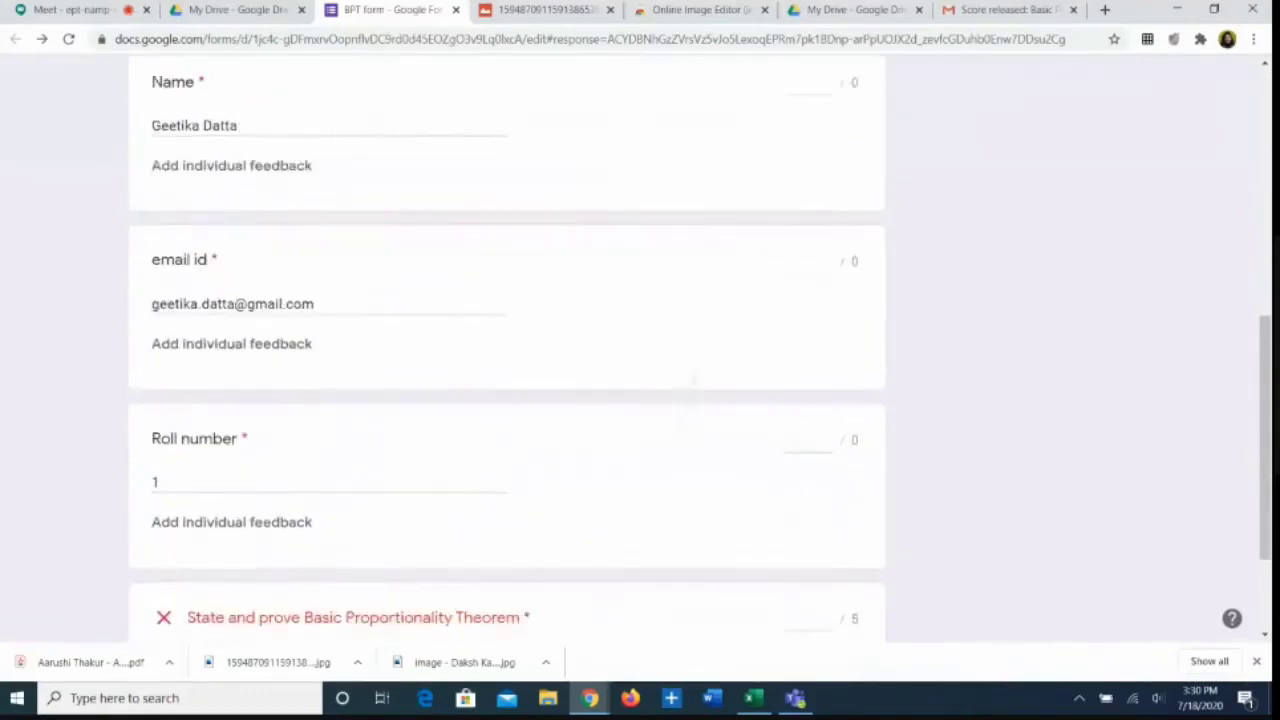
{"action": "scroll", "coordinate": [607, 377], "scroll_direction": "up", "scroll_amount": 1}
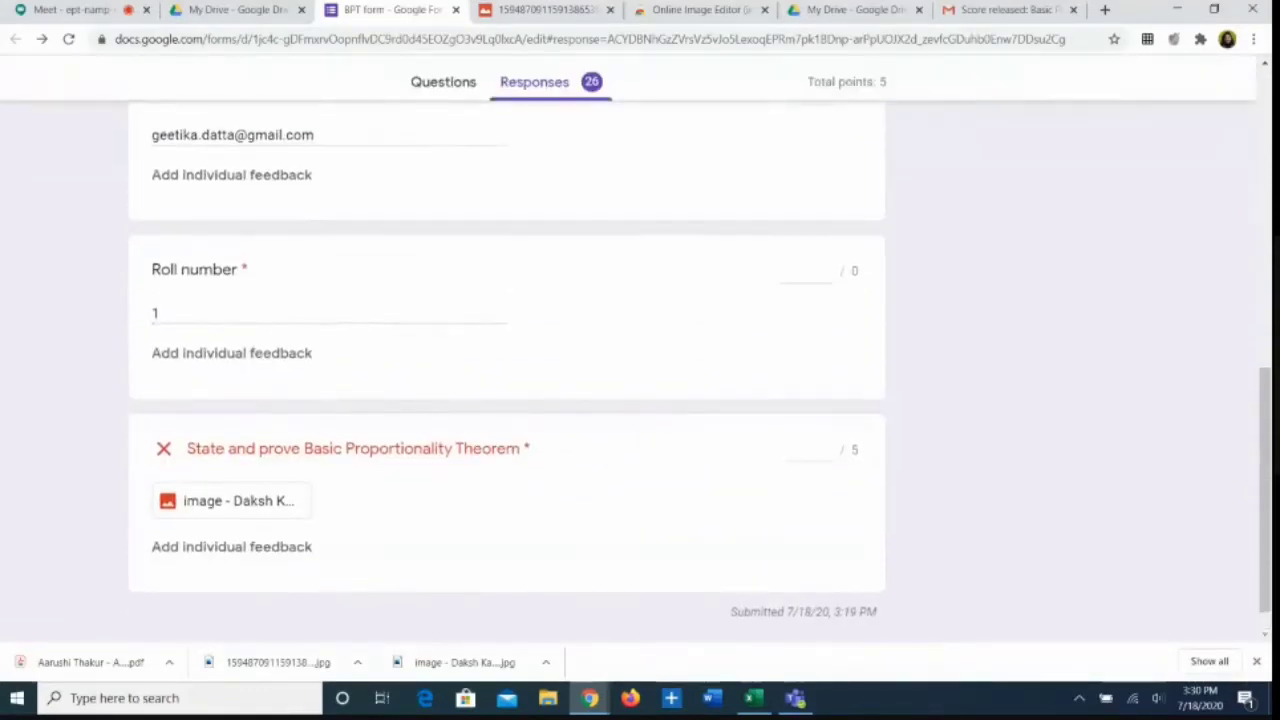
{"action": "left_click", "coordinate": [252, 506]}
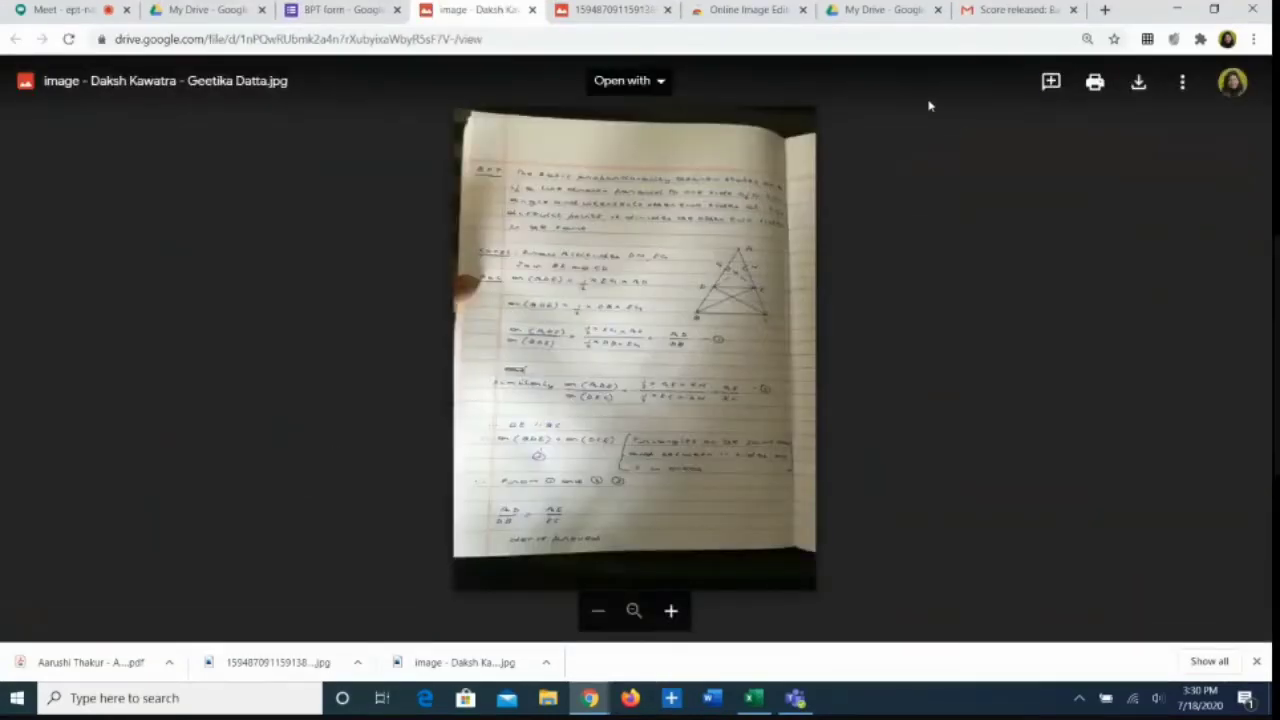
Step: Comment "Given, To prove missing" on the area around the triangle diagram in the answer image
{"action": "left_click", "coordinate": [1050, 81]}
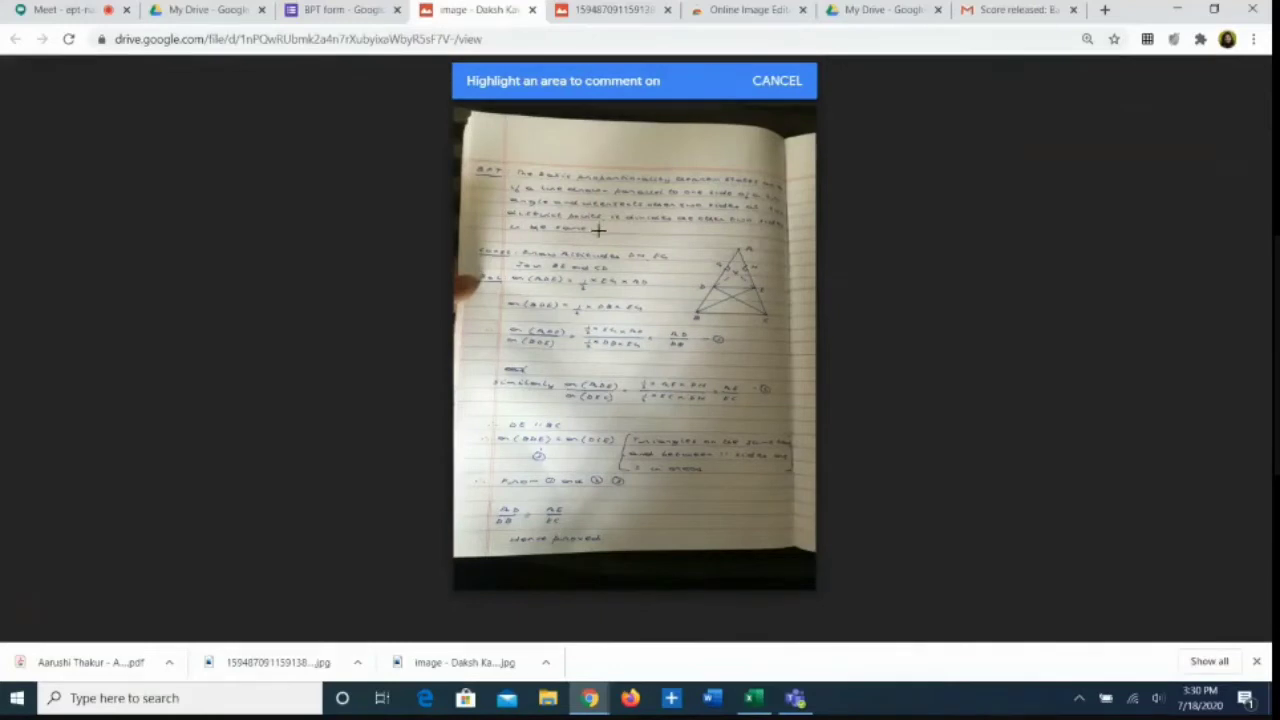
{"action": "left_click_drag", "start_coordinate": [598, 230], "coordinate": [772, 296]}
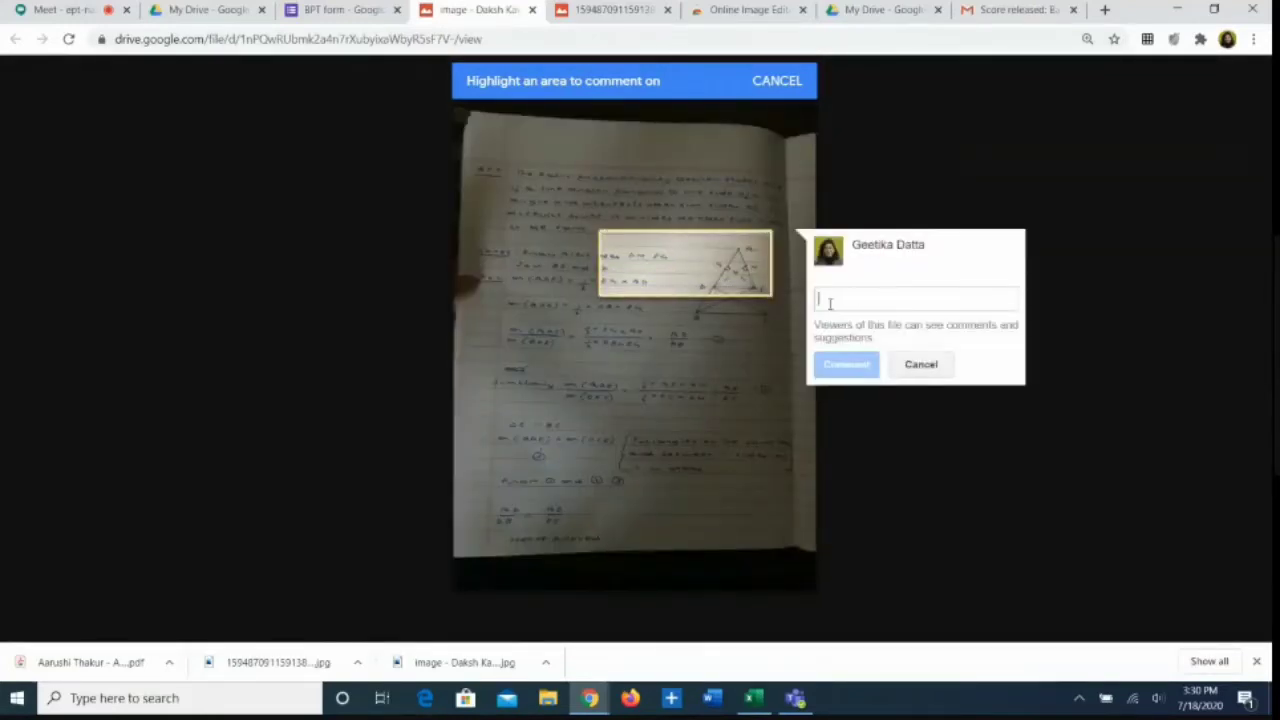
{"action": "type", "text": "Given, To prove missing"}
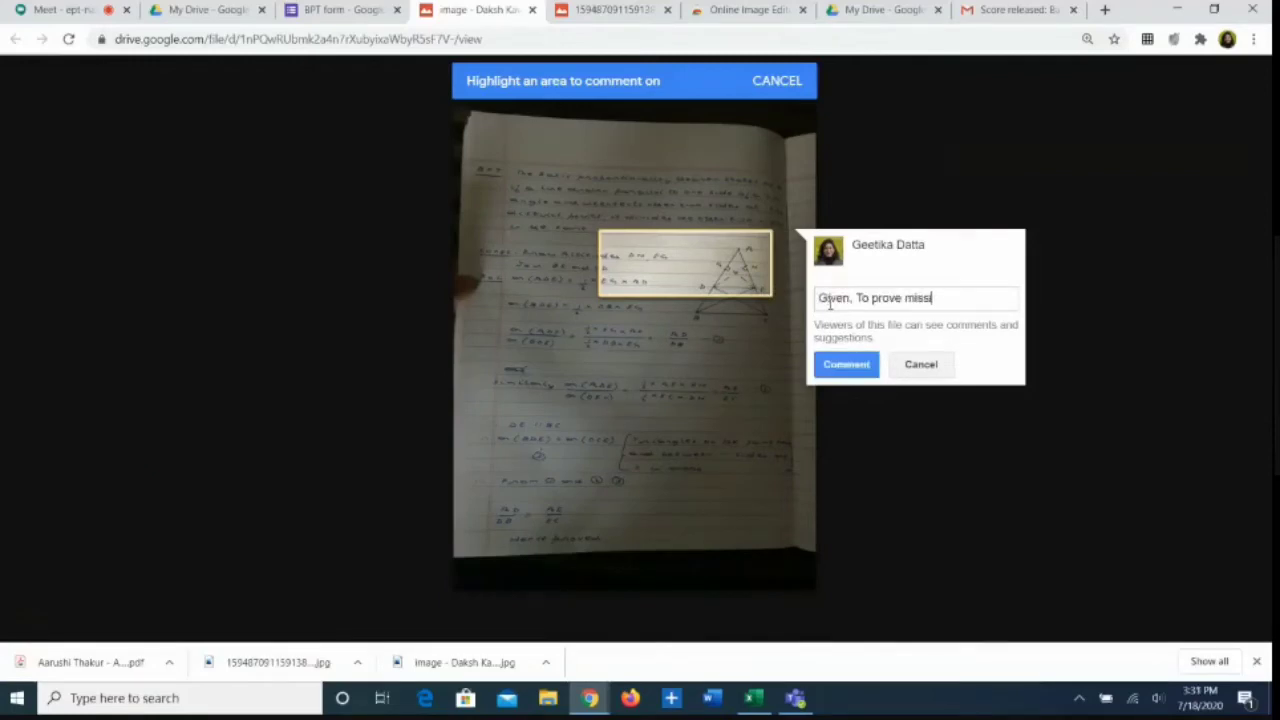
{"action": "left_click", "coordinate": [828, 365]}
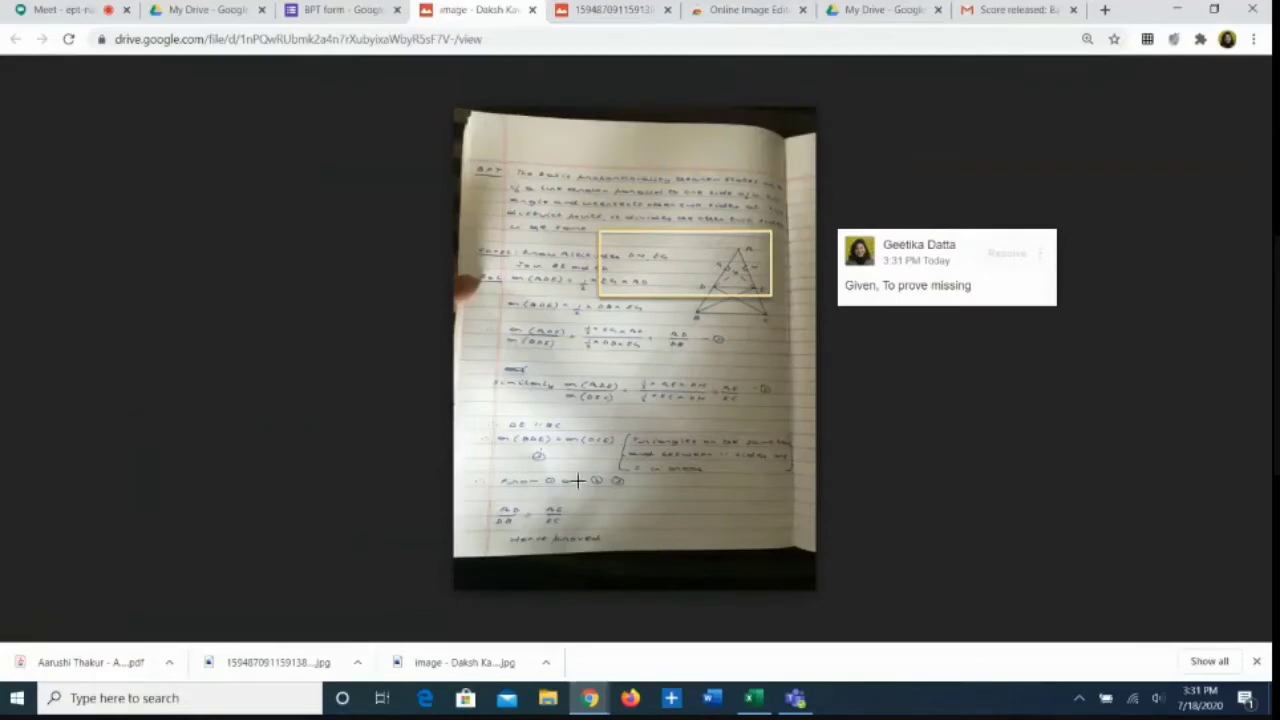
Step: Comment "4/5 marks scored" on the blank area beside the final lines of the proof
{"action": "scroll", "coordinate": [616, 490], "scroll_direction": "up", "scroll_amount": 5}
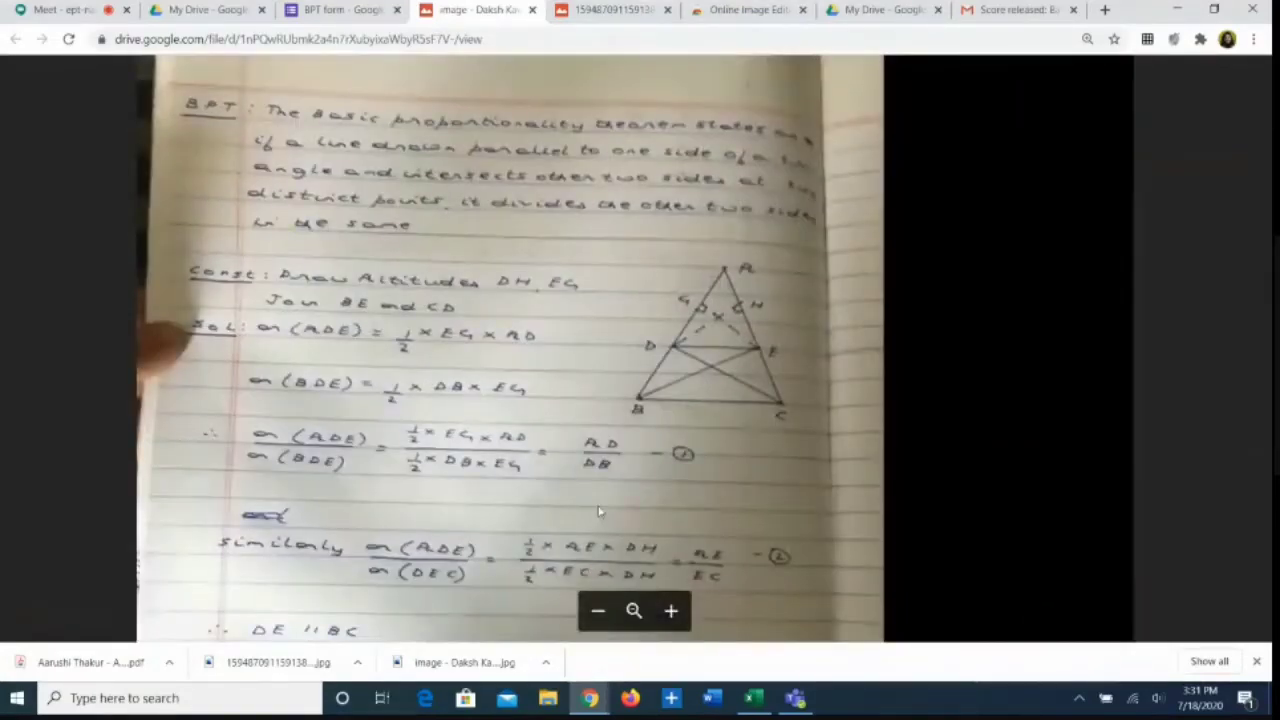
{"action": "left_click", "coordinate": [633, 611]}
{"action": "left_click_drag", "start_coordinate": [628, 477], "coordinate": [776, 541]}
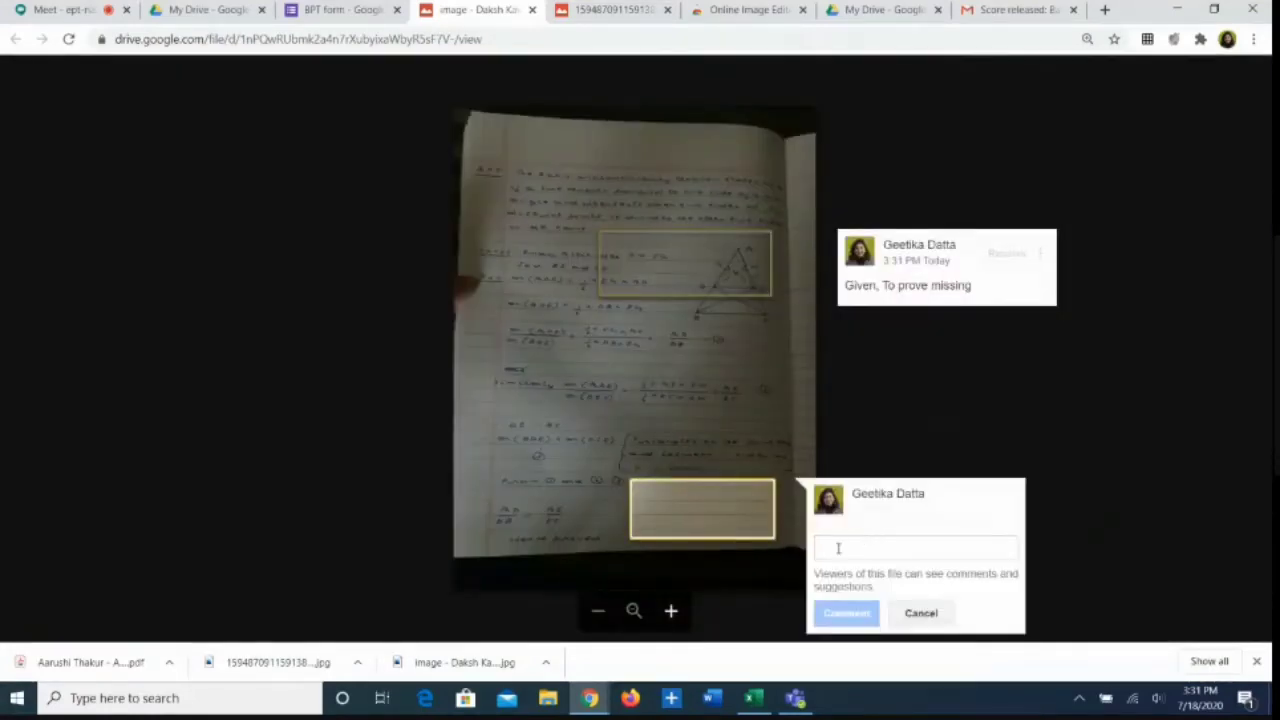
{"action": "type", "text": "4/5 marks scored"}
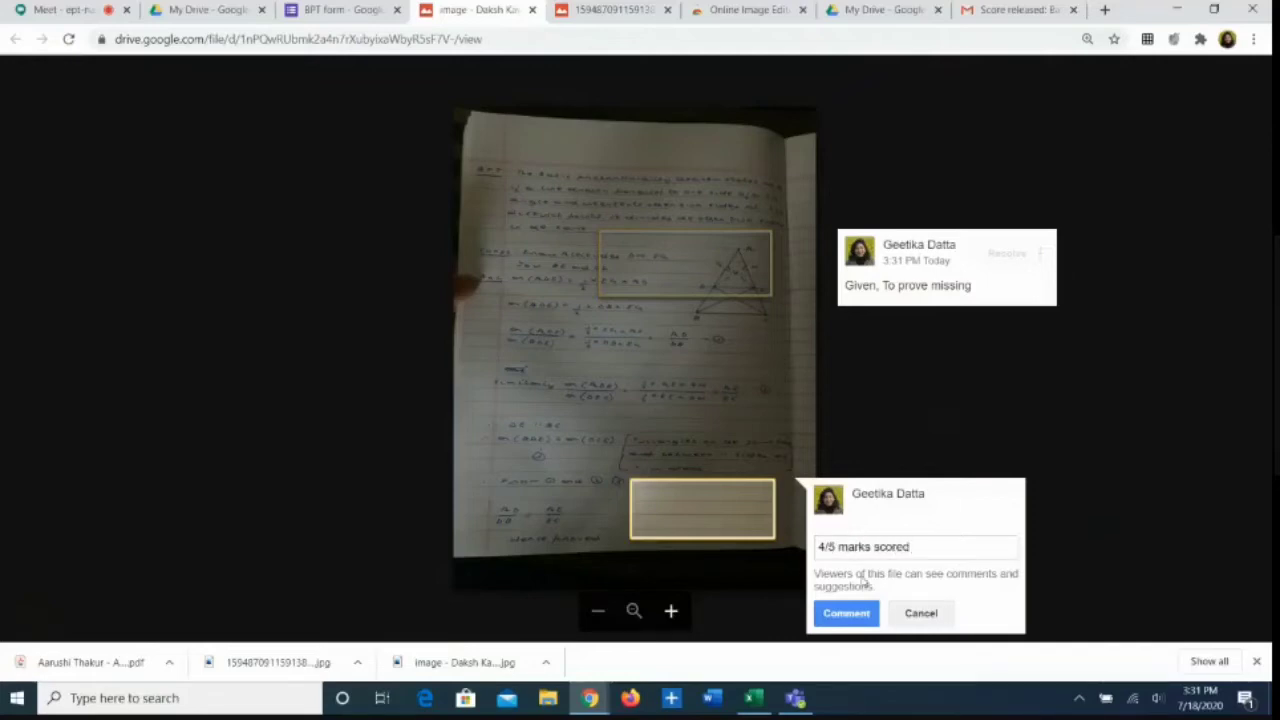
{"action": "left_click", "coordinate": [846, 613]}
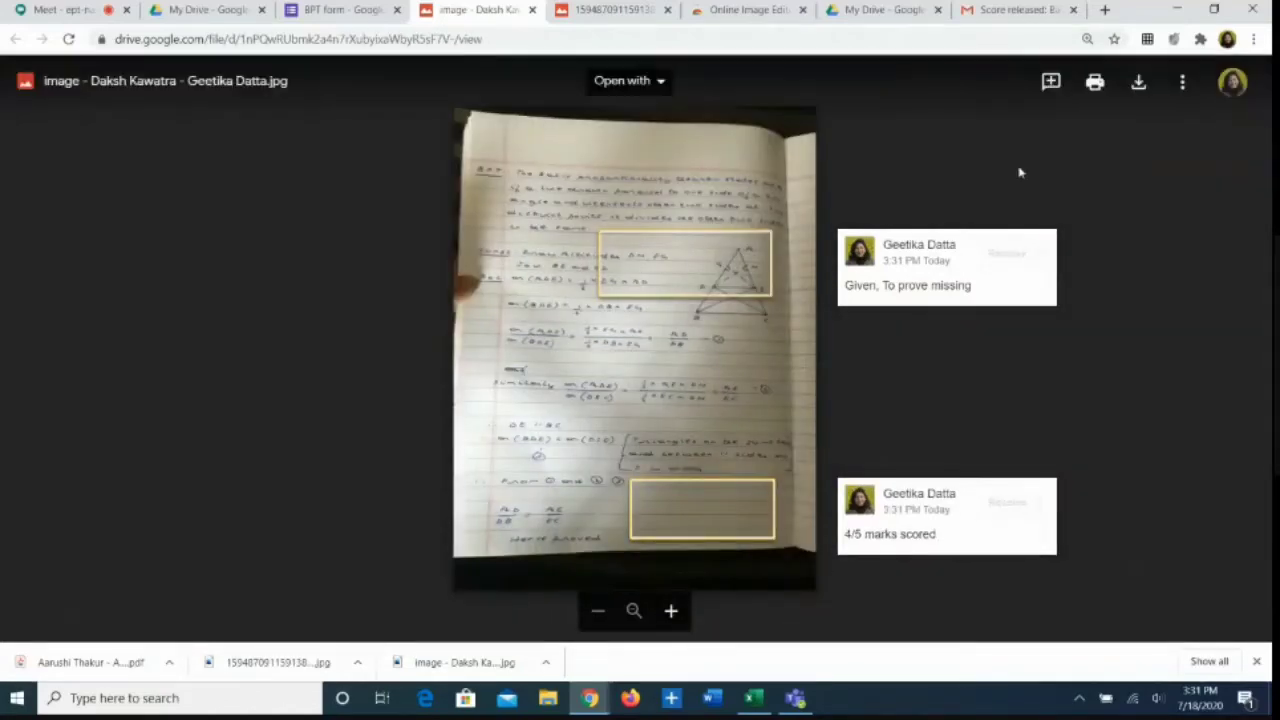
Step: Share the commented answer image with "Anyone with the link" as Viewer and copy its sharing link
{"action": "left_click", "coordinate": [1183, 86]}
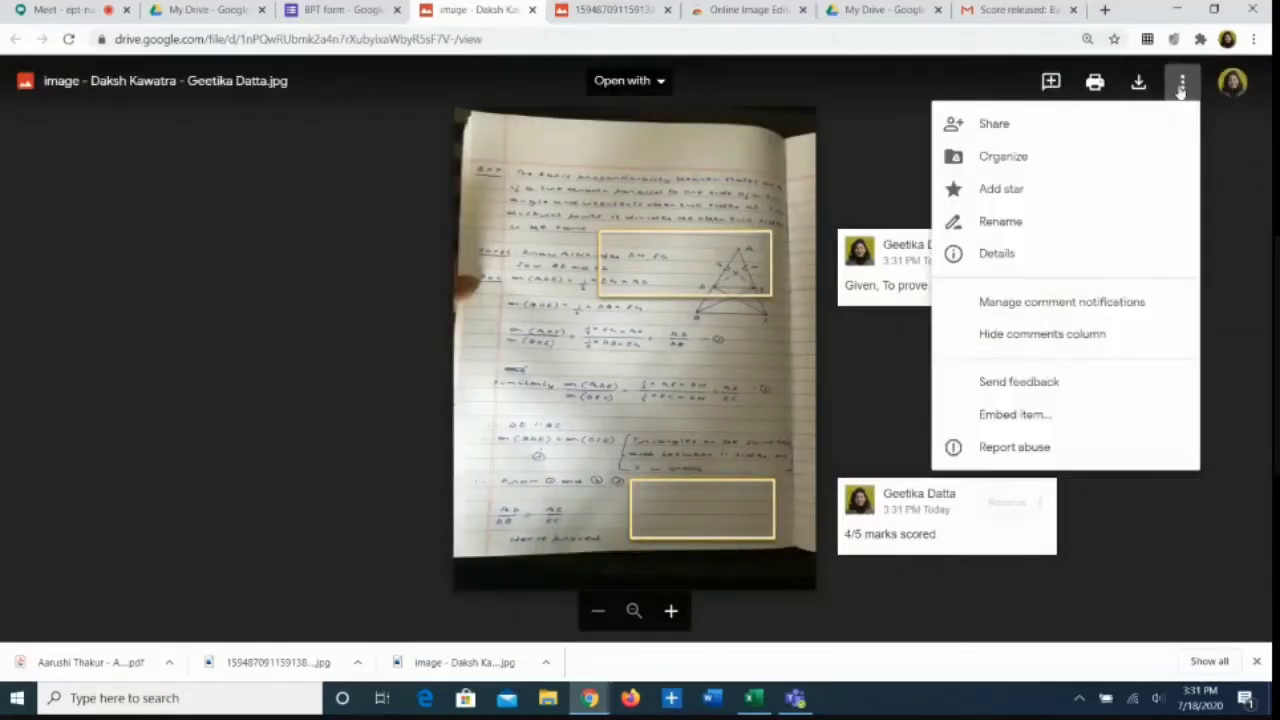
{"action": "left_click", "coordinate": [1006, 124]}
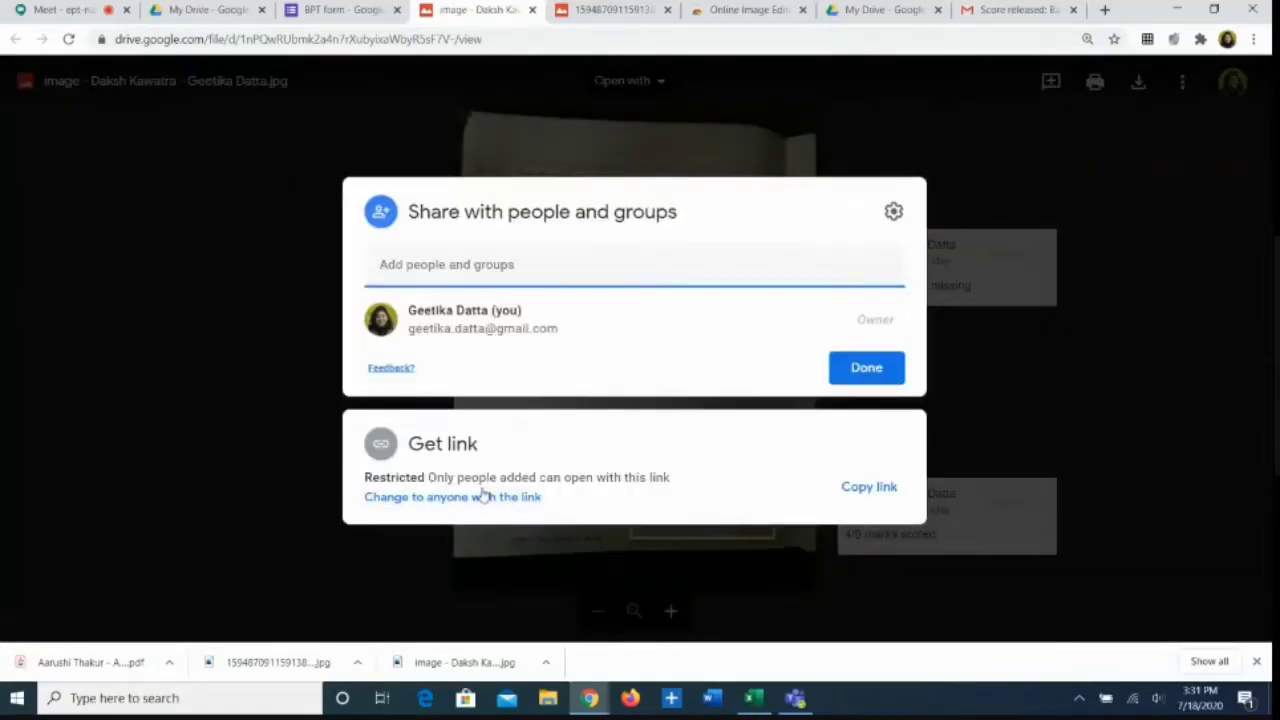
{"action": "left_click", "coordinate": [483, 498]}
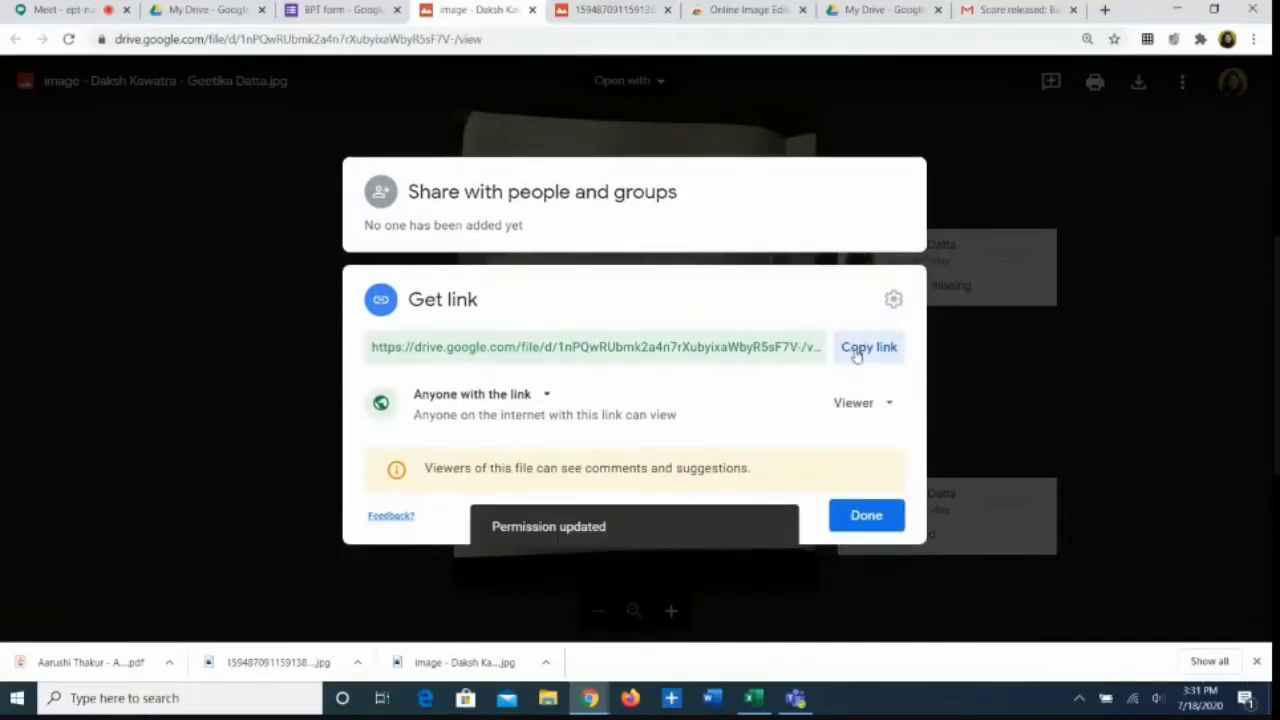
{"action": "left_click", "coordinate": [856, 350]}
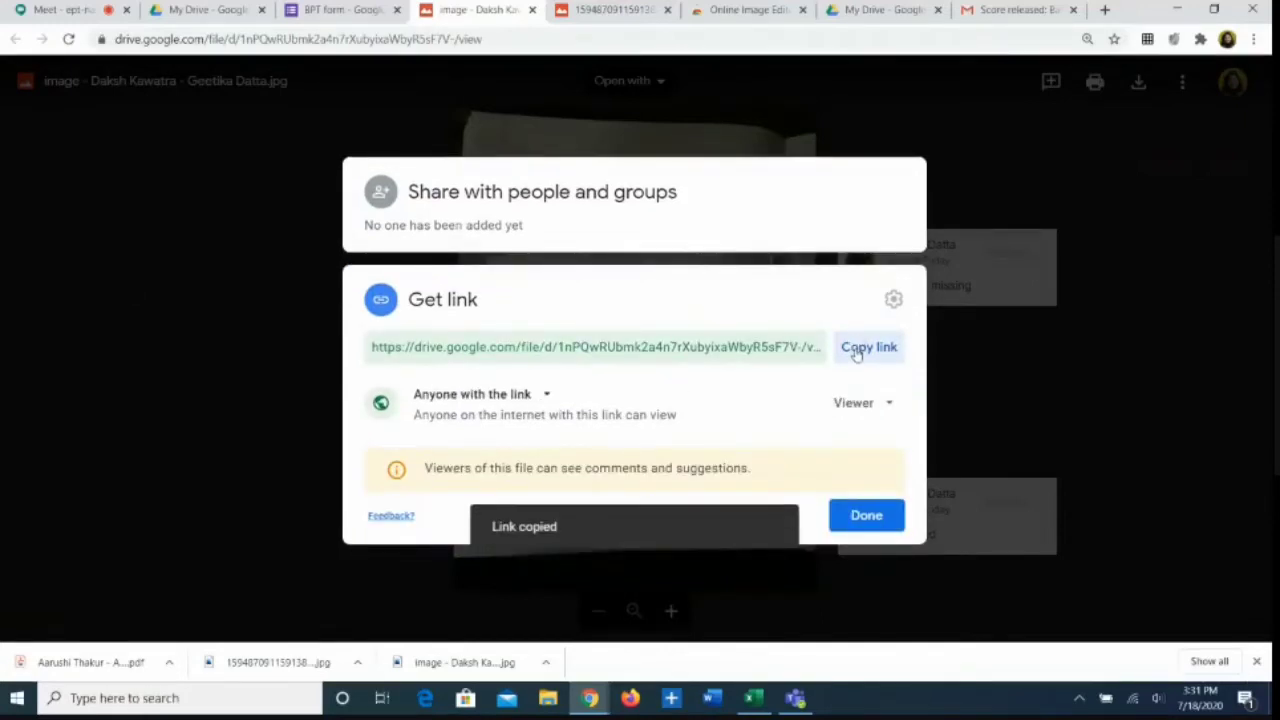
{"action": "left_click", "coordinate": [863, 518]}
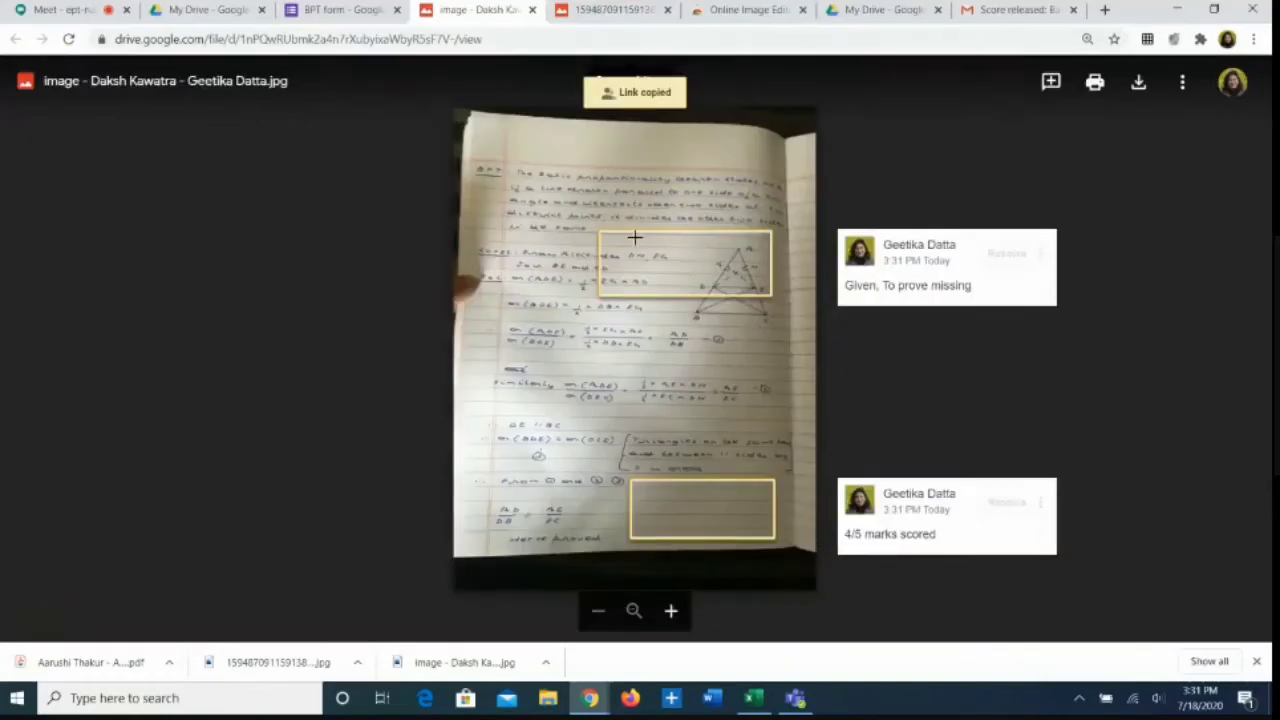
Step: Return to the BPT form and attach the copied image link as individual feedback on response 25's theorem question
{"action": "left_click", "coordinate": [347, 12]}
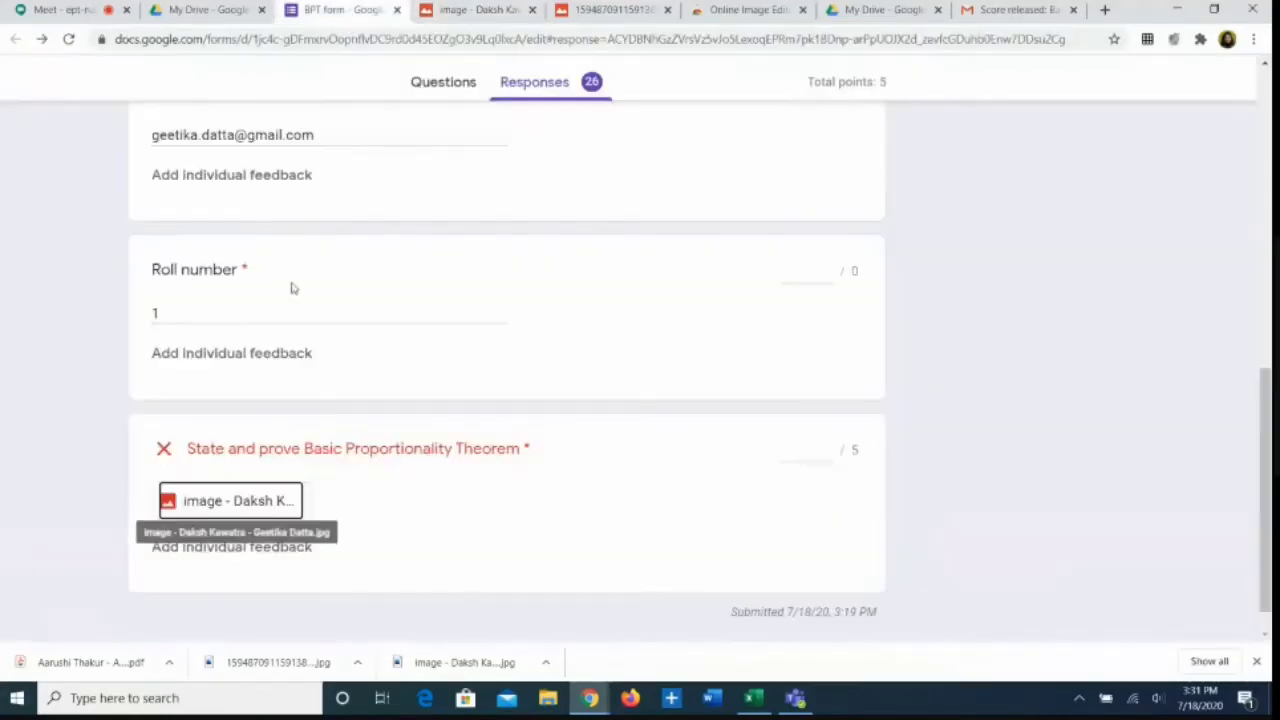
{"action": "left_click", "coordinate": [283, 552]}
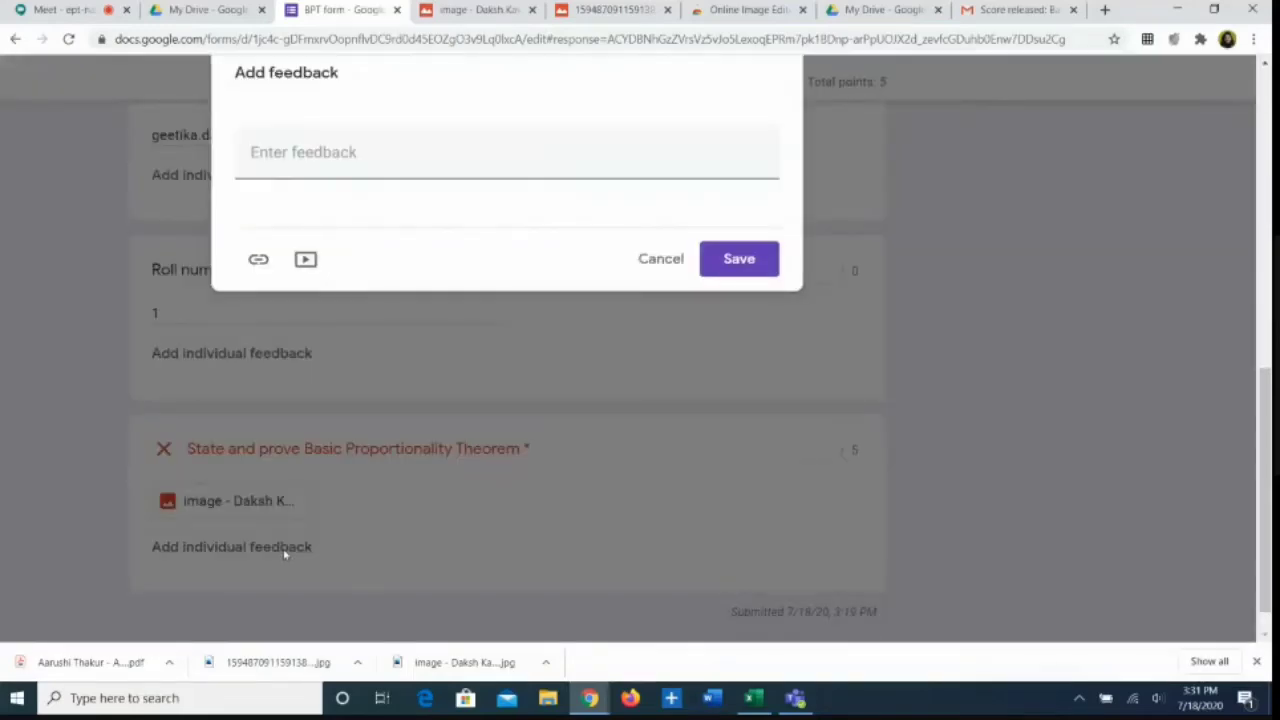
{"action": "left_click", "coordinate": [255, 165]}
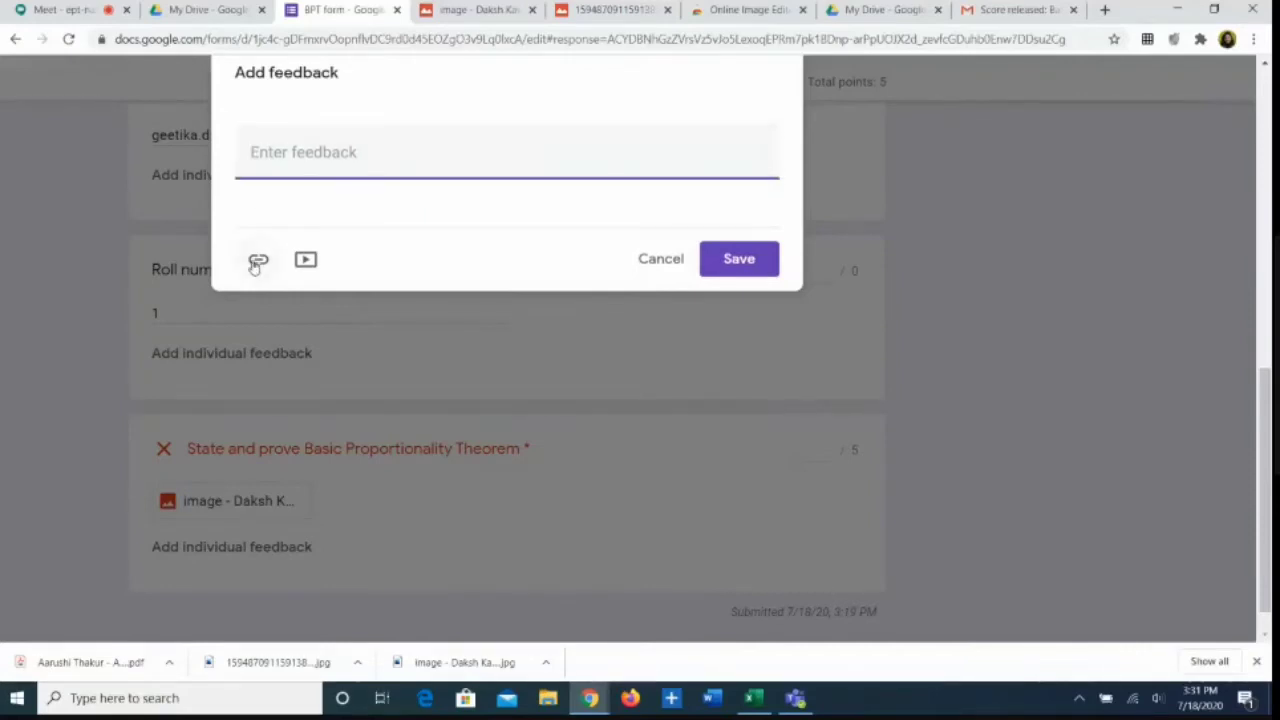
{"action": "left_click", "coordinate": [257, 261]}
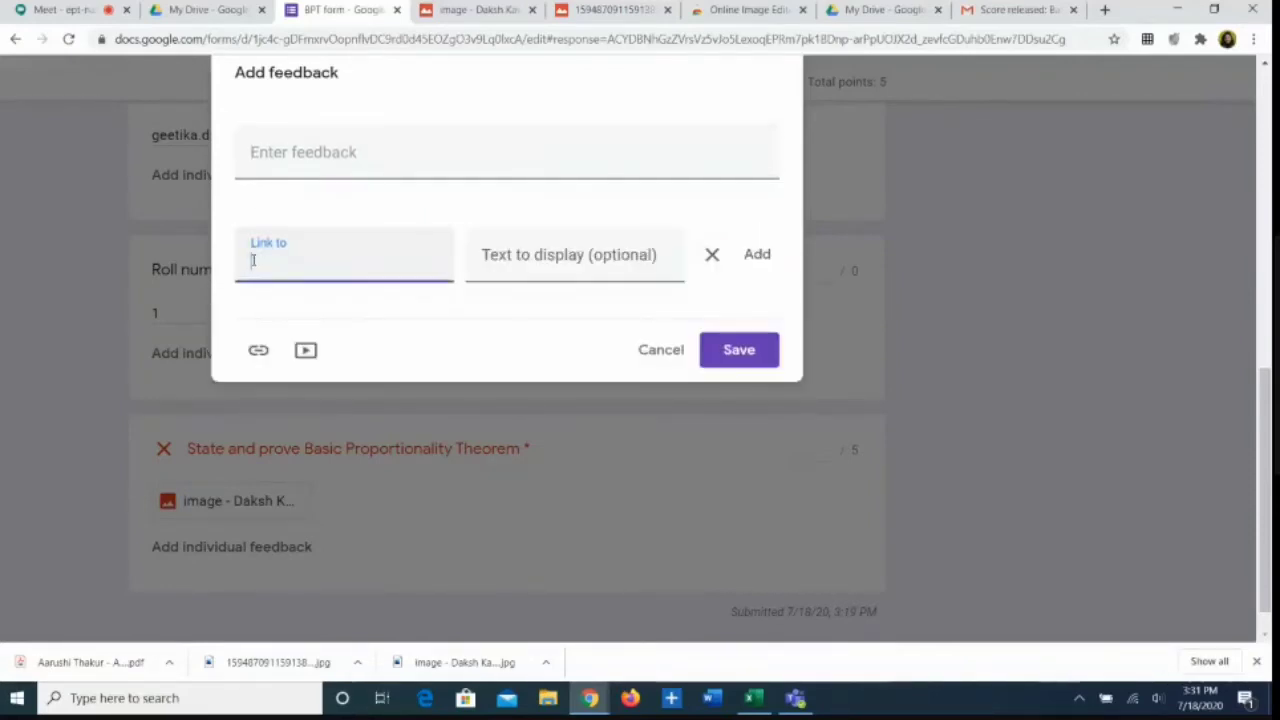
{"action": "key", "text": "ctrl+v"}
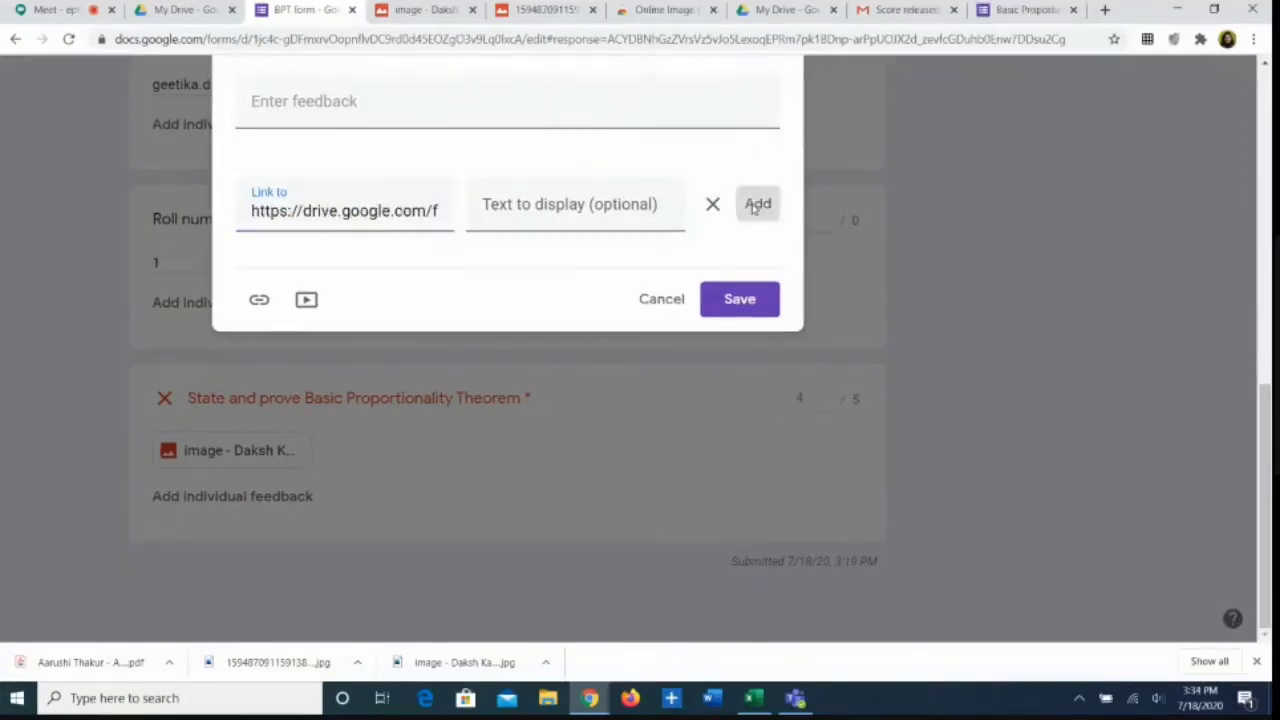
{"action": "left_click", "coordinate": [756, 205]}
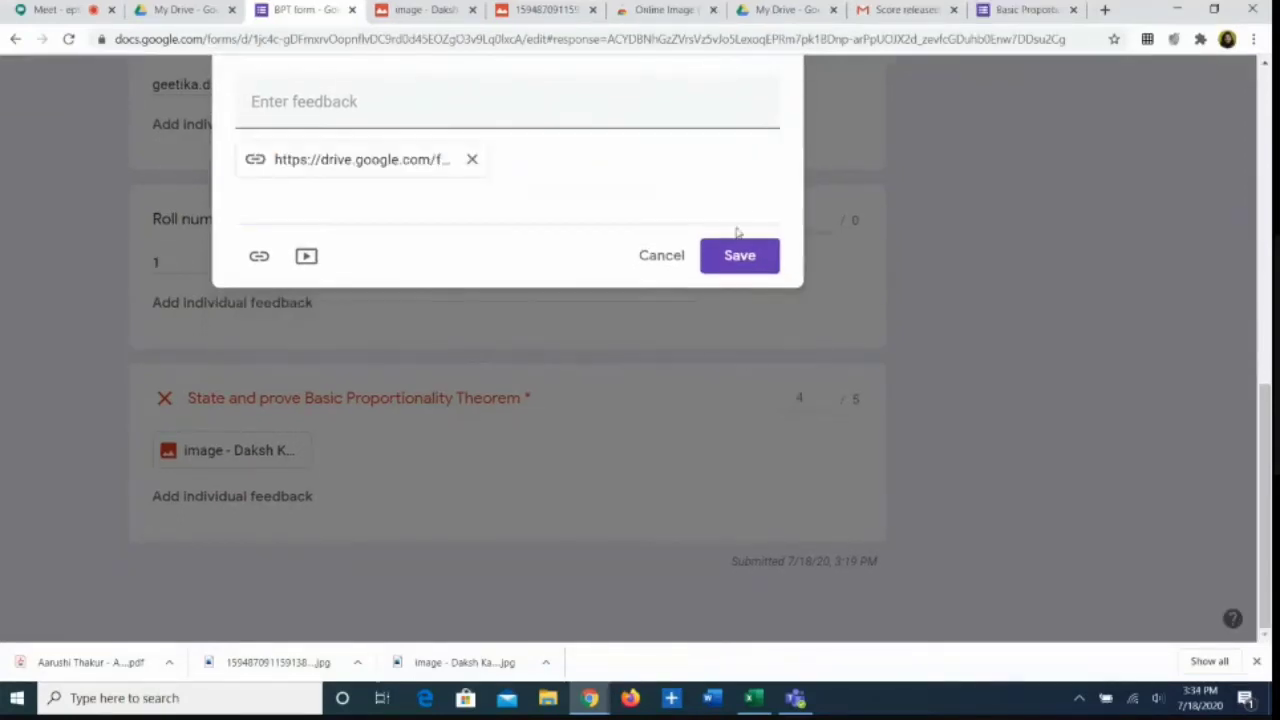
{"action": "left_click", "coordinate": [732, 256]}
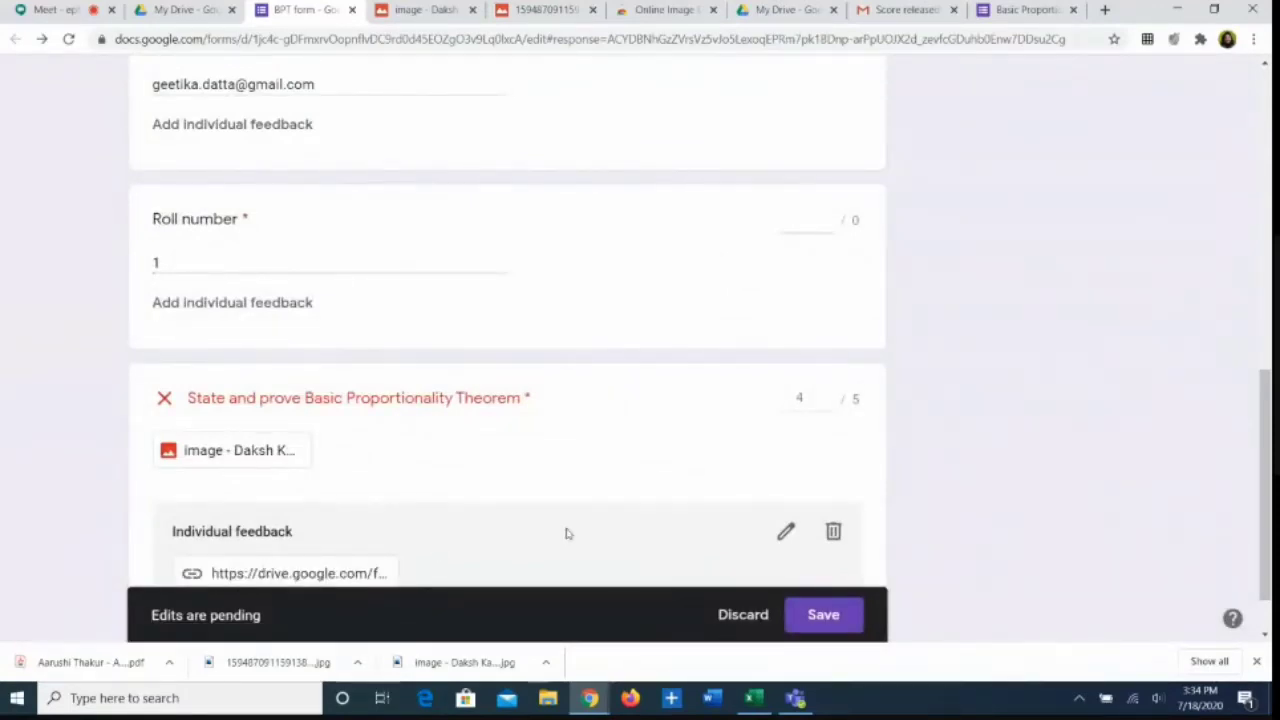
Step: Save the grading edits with 4 points for the theorem question and release response 25's score by e-mail to that respondent only
{"action": "double_click", "coordinate": [799, 398]}
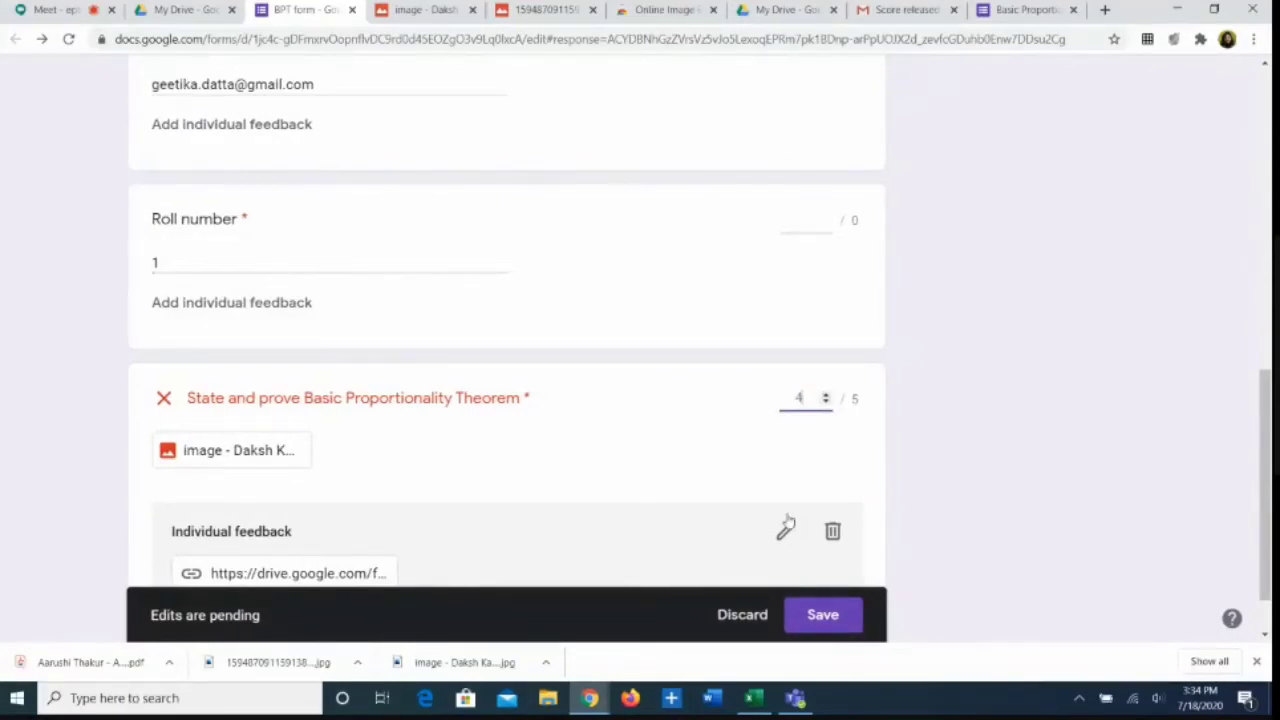
{"action": "left_click", "coordinate": [818, 621]}
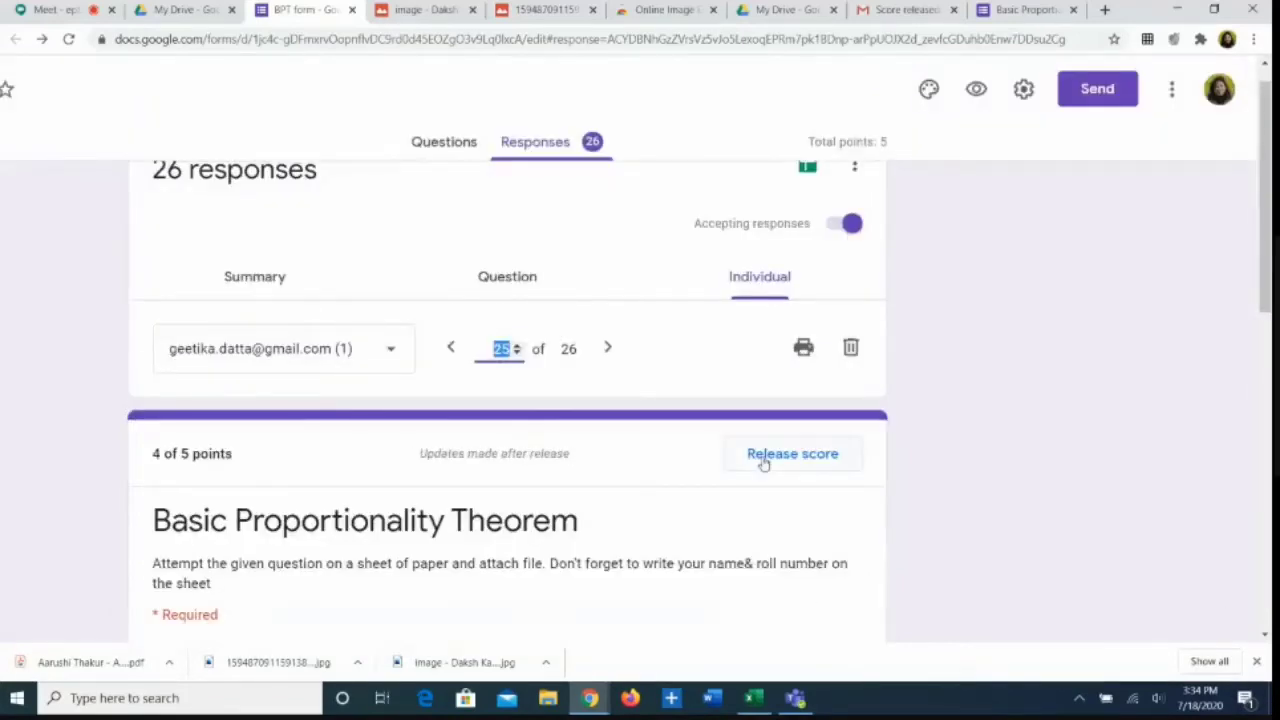
{"action": "left_click", "coordinate": [765, 458]}
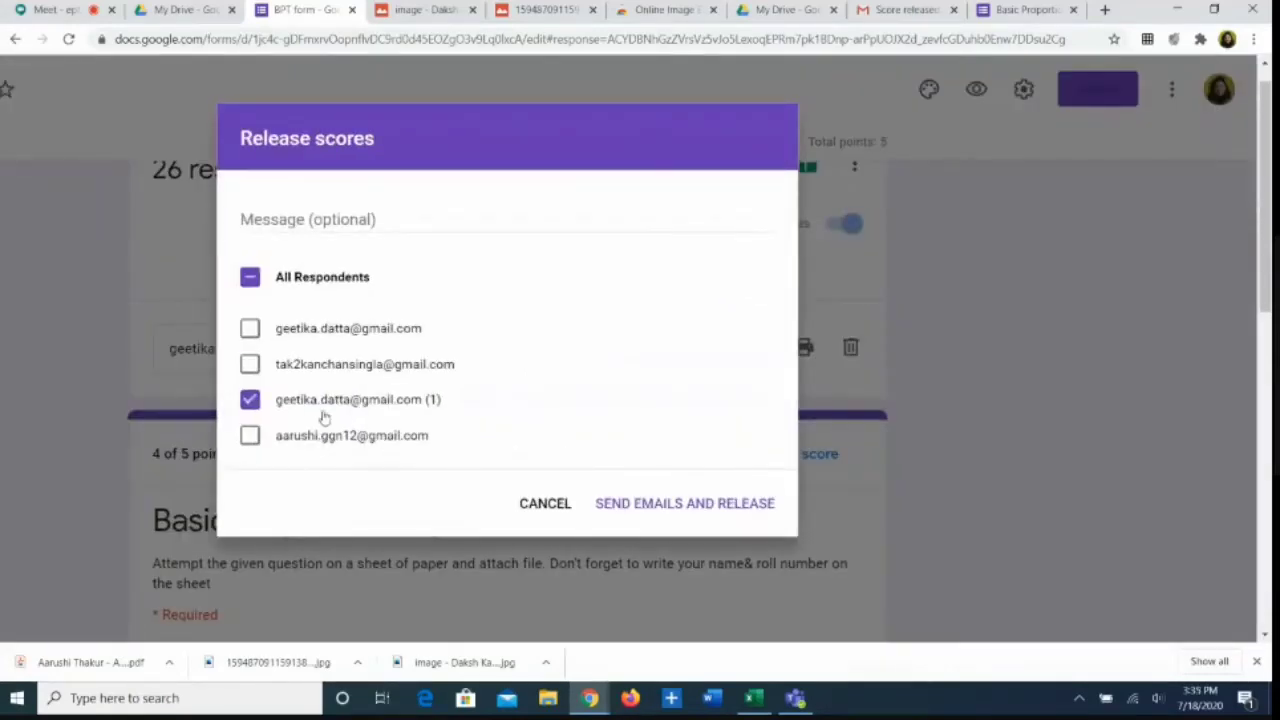
{"action": "left_click", "coordinate": [657, 510]}
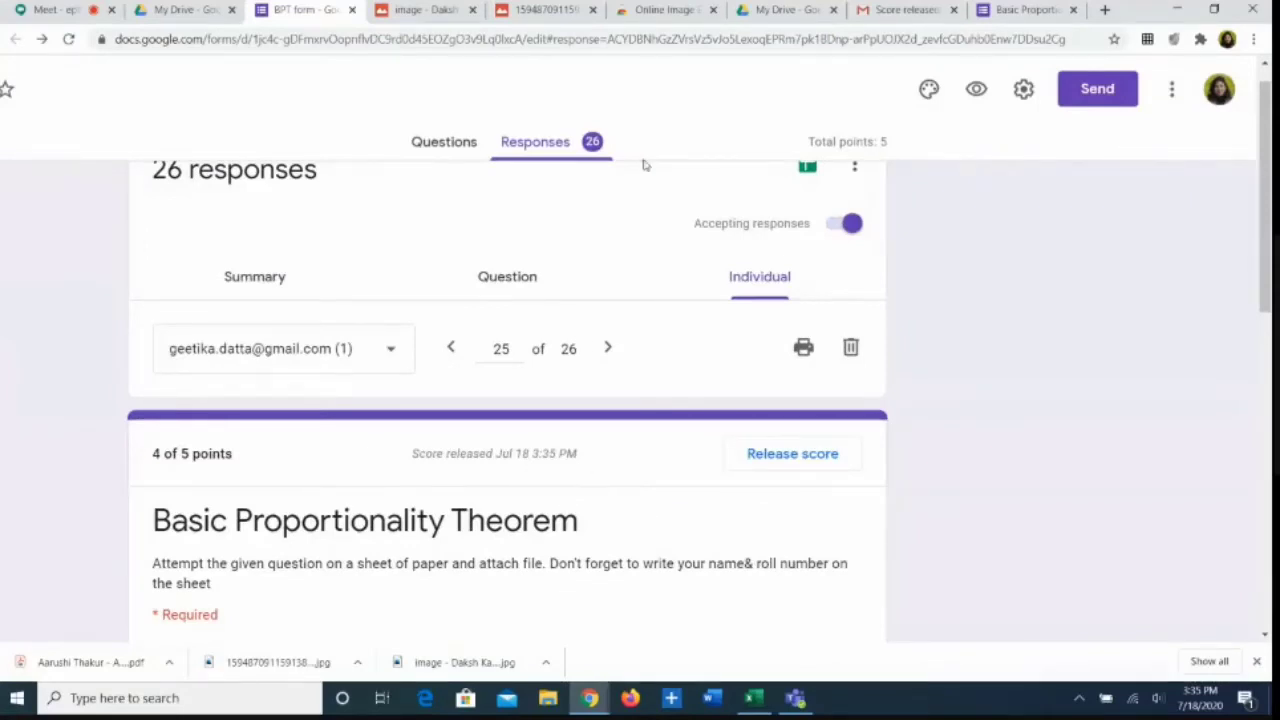
Step: Check the newest score e-mail in Gmail, view its score page and linked feedback image, and return to the BPT form
{"action": "left_click", "coordinate": [898, 12]}
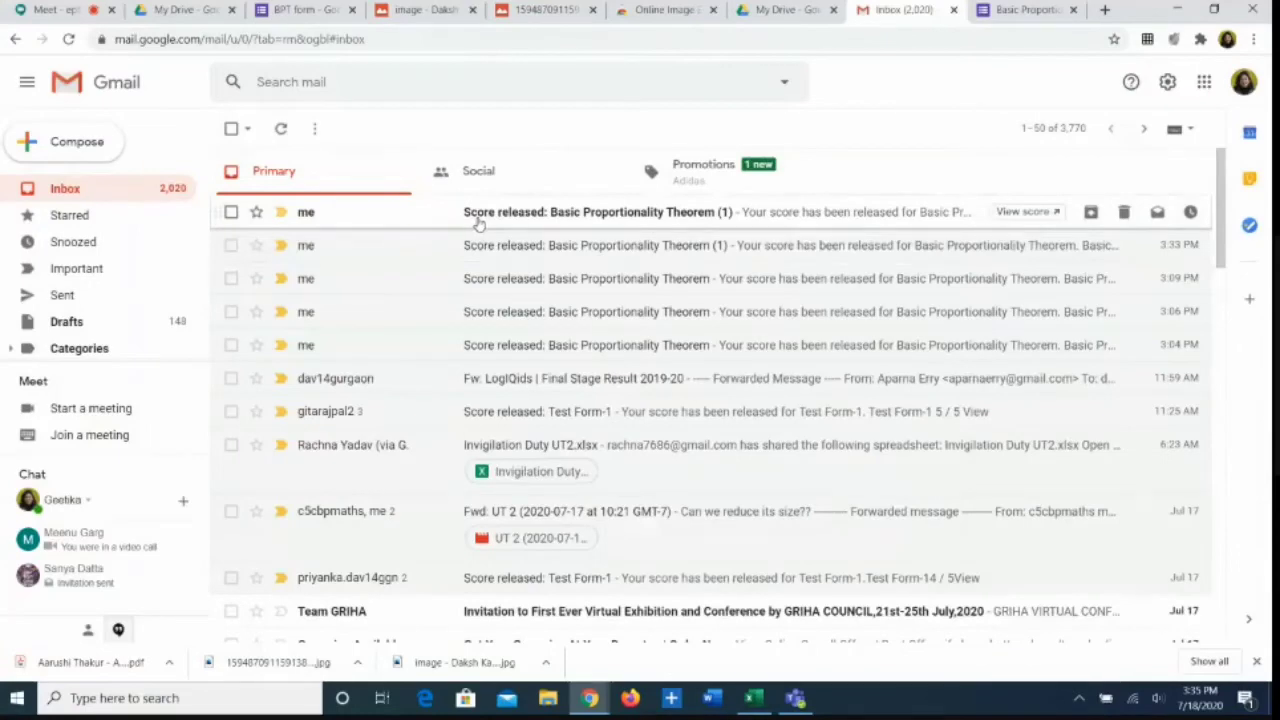
{"action": "left_click", "coordinate": [478, 215]}
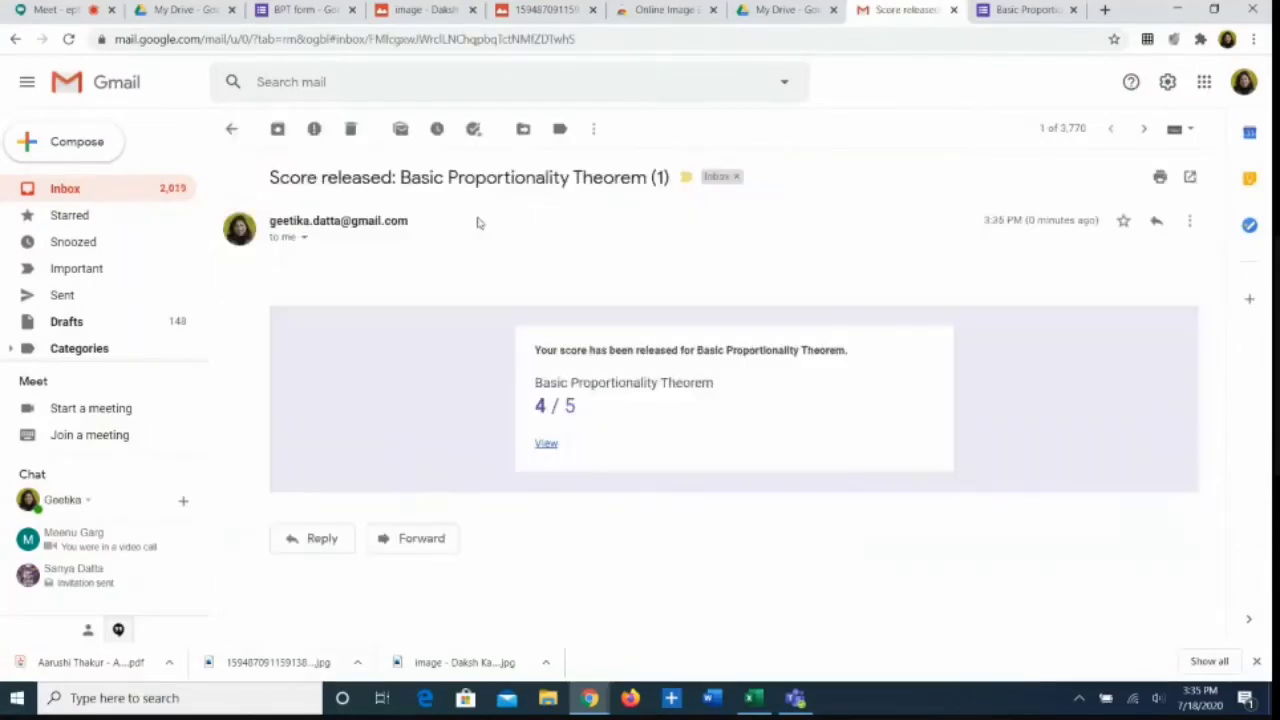
{"action": "left_click", "coordinate": [545, 444]}
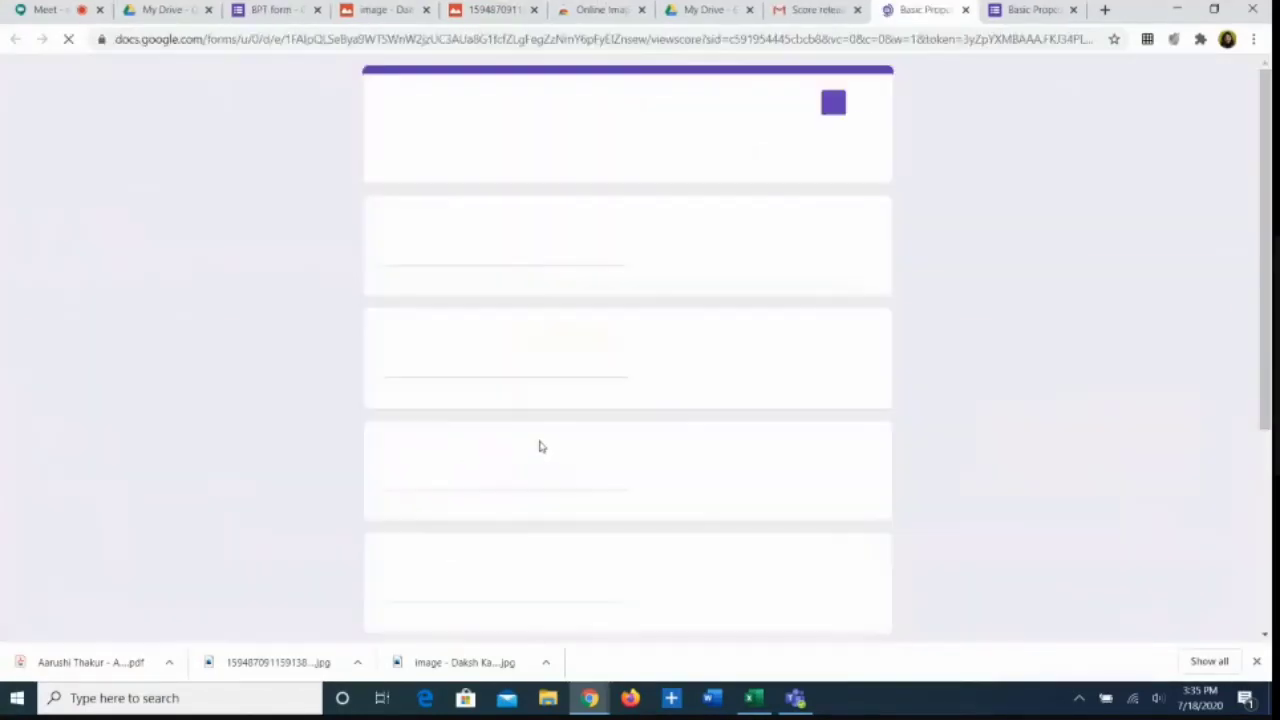
{"action": "scroll", "coordinate": [538, 443], "scroll_direction": "down", "scroll_amount": 1}
{"action": "scroll", "coordinate": [628, 350], "scroll_direction": "down", "scroll_amount": 3}
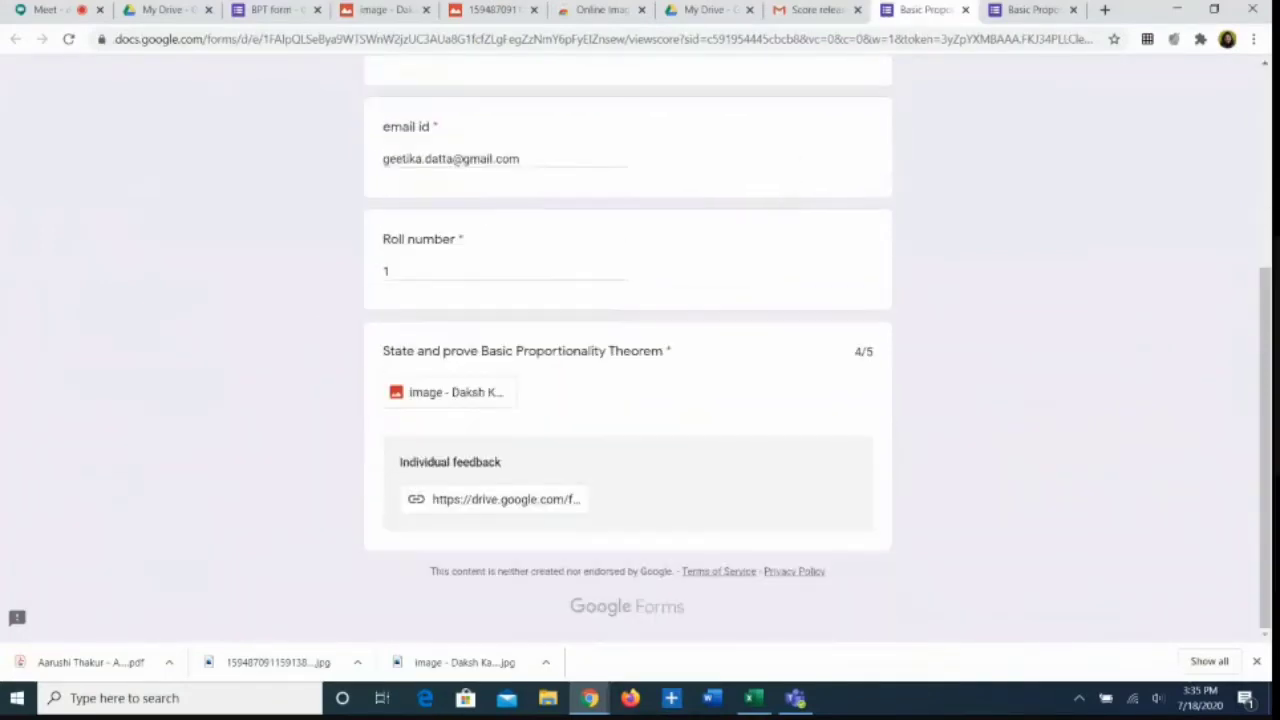
{"action": "left_click", "coordinate": [466, 500]}
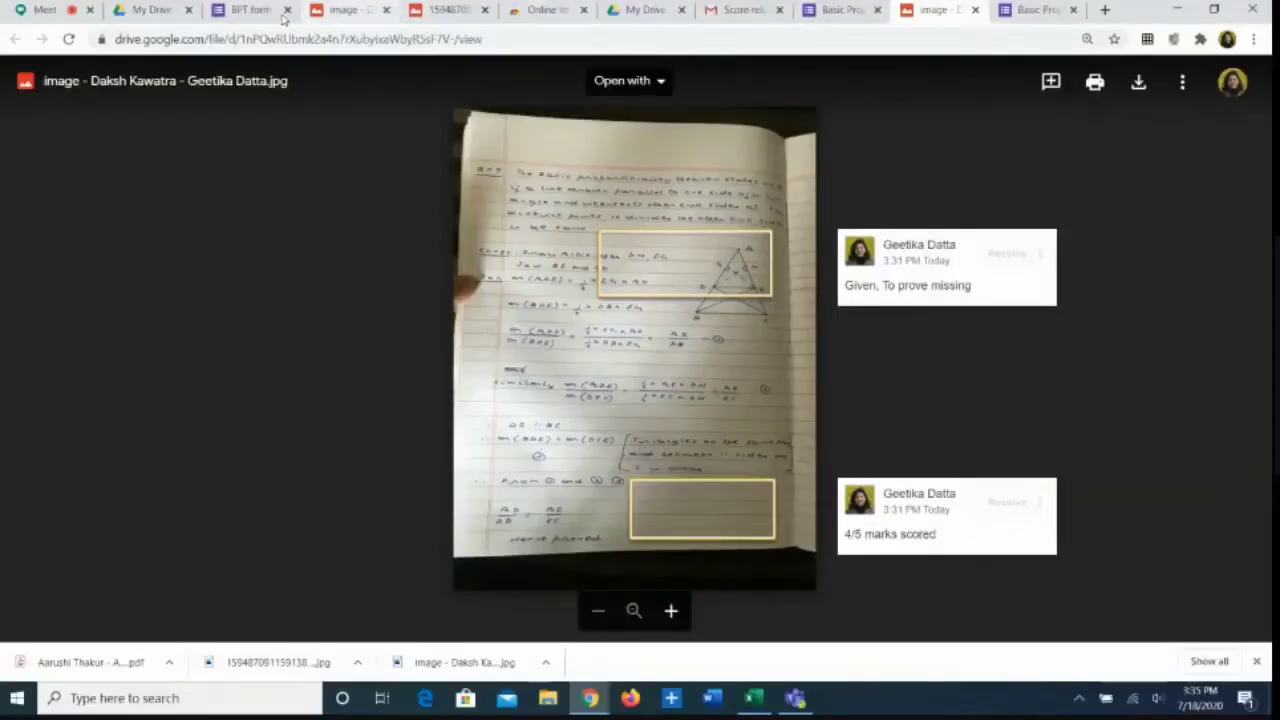
{"action": "left_click", "coordinate": [253, 12]}
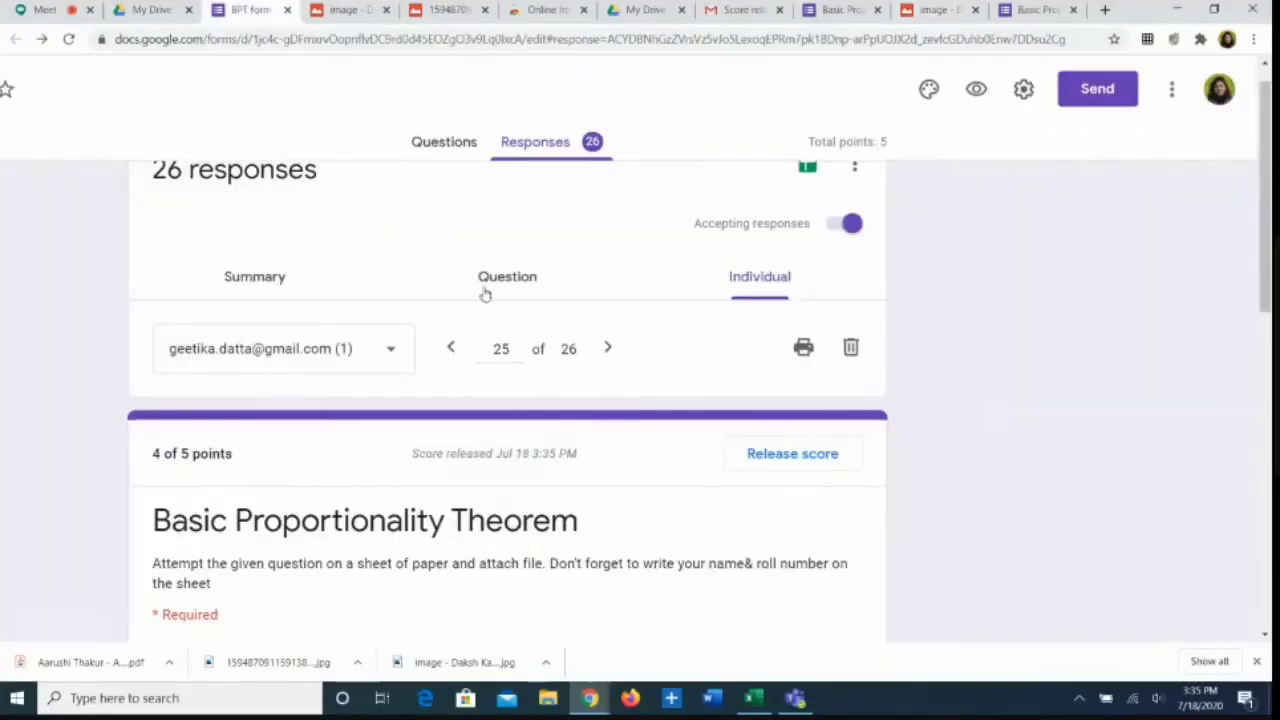
Step: Go to response 26 and open the PDF answer uploaded for the Basic Proportionality Theorem question
{"action": "left_click", "coordinate": [604, 350]}
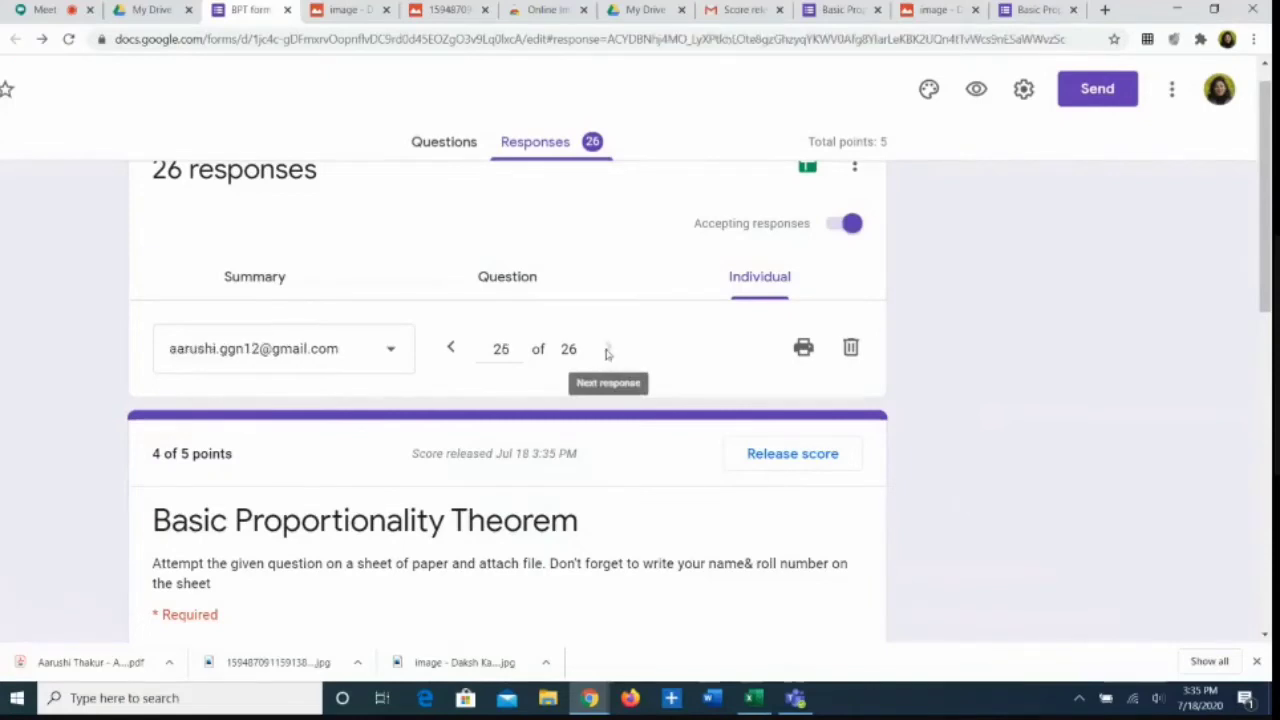
{"action": "scroll", "coordinate": [603, 354], "scroll_direction": "down", "scroll_amount": 10}
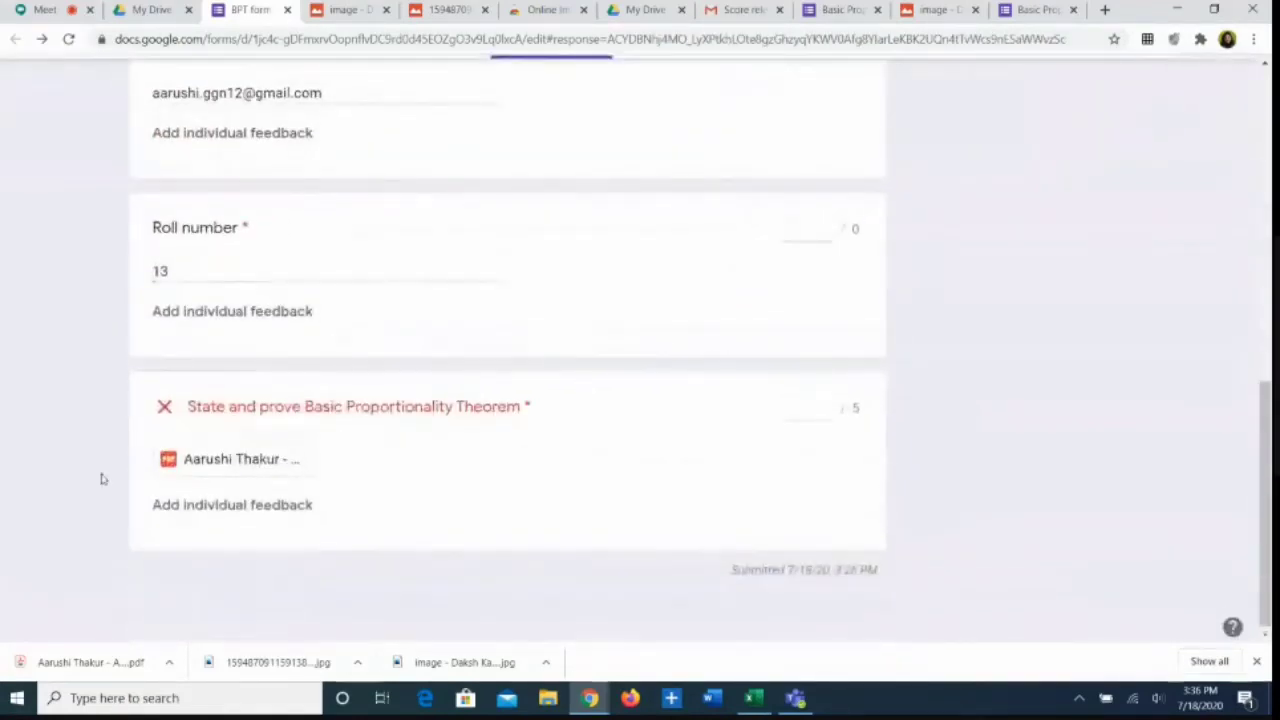
{"action": "left_click", "coordinate": [207, 462]}
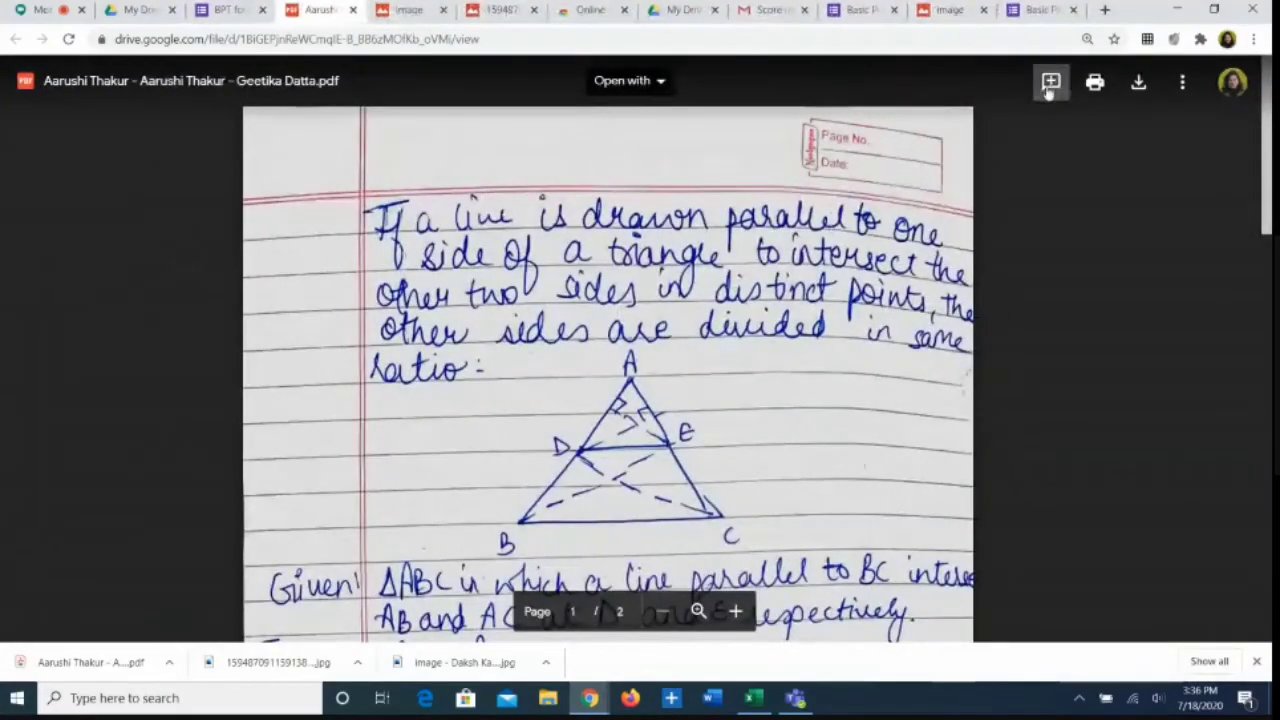
Step: Comment "5/5 v good" on an area beside the final ratio near the end of the PDF's second page
{"action": "left_click", "coordinate": [1049, 89]}
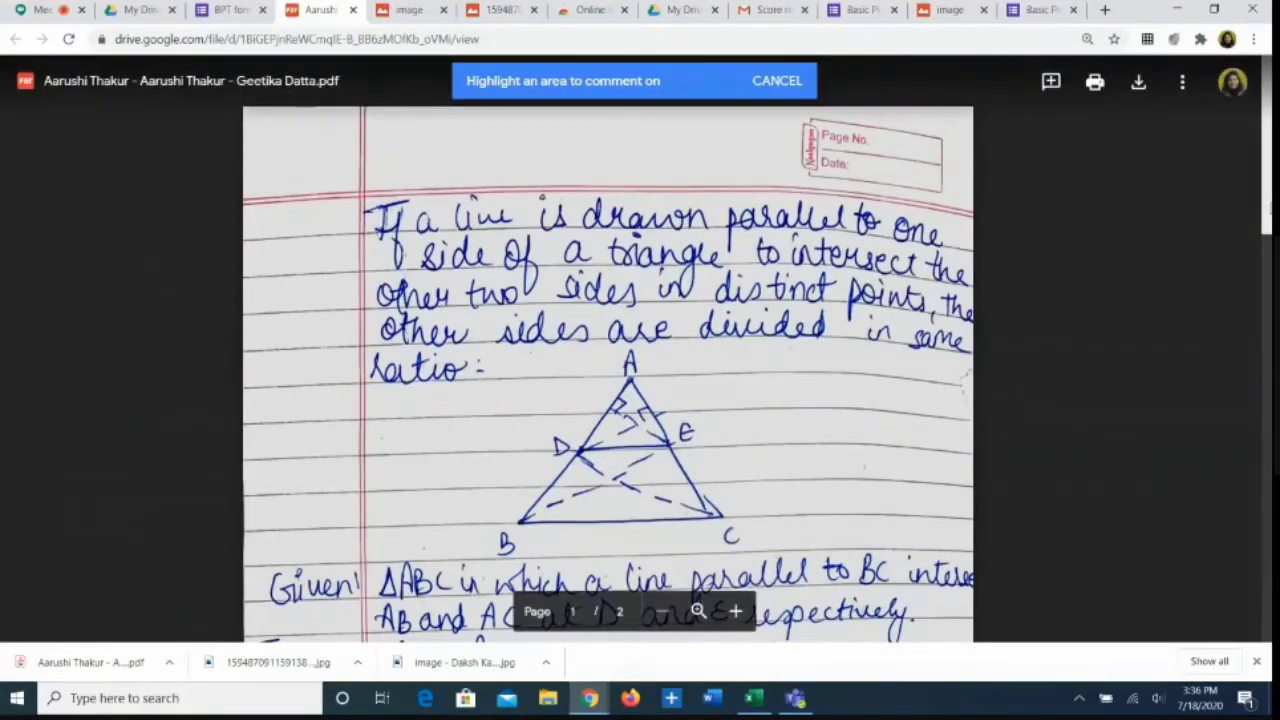
{"action": "left_click_drag", "start_coordinate": [1268, 209], "coordinate": [1260, 507]}
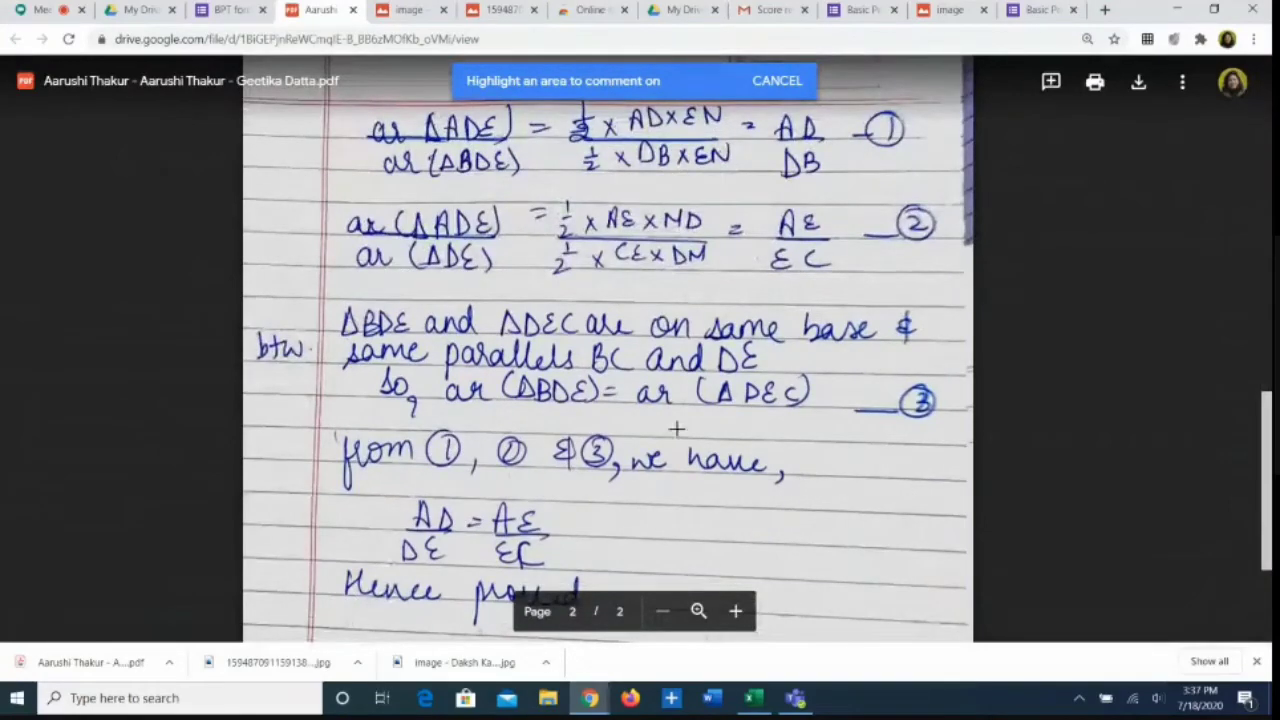
{"action": "left_click_drag", "start_coordinate": [641, 404], "coordinate": [925, 561]}
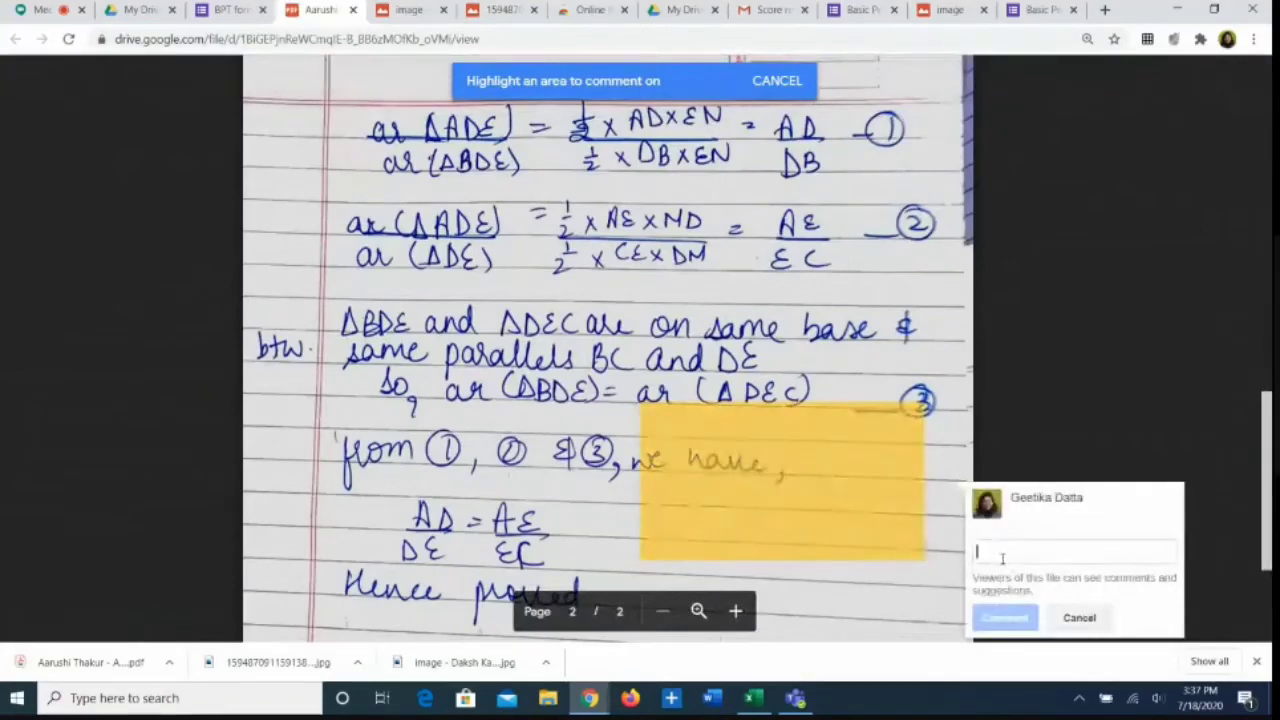
{"action": "type", "text": "5"}
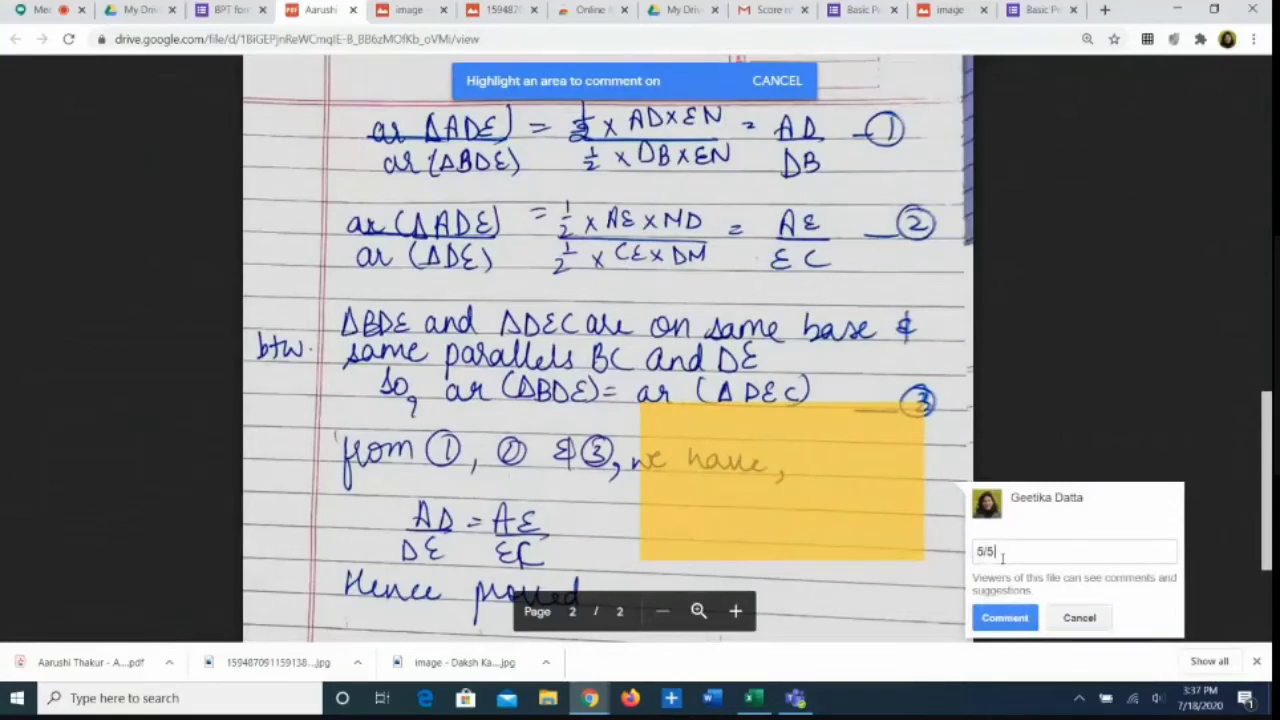
{"action": "type", "text": "/5 v good"}
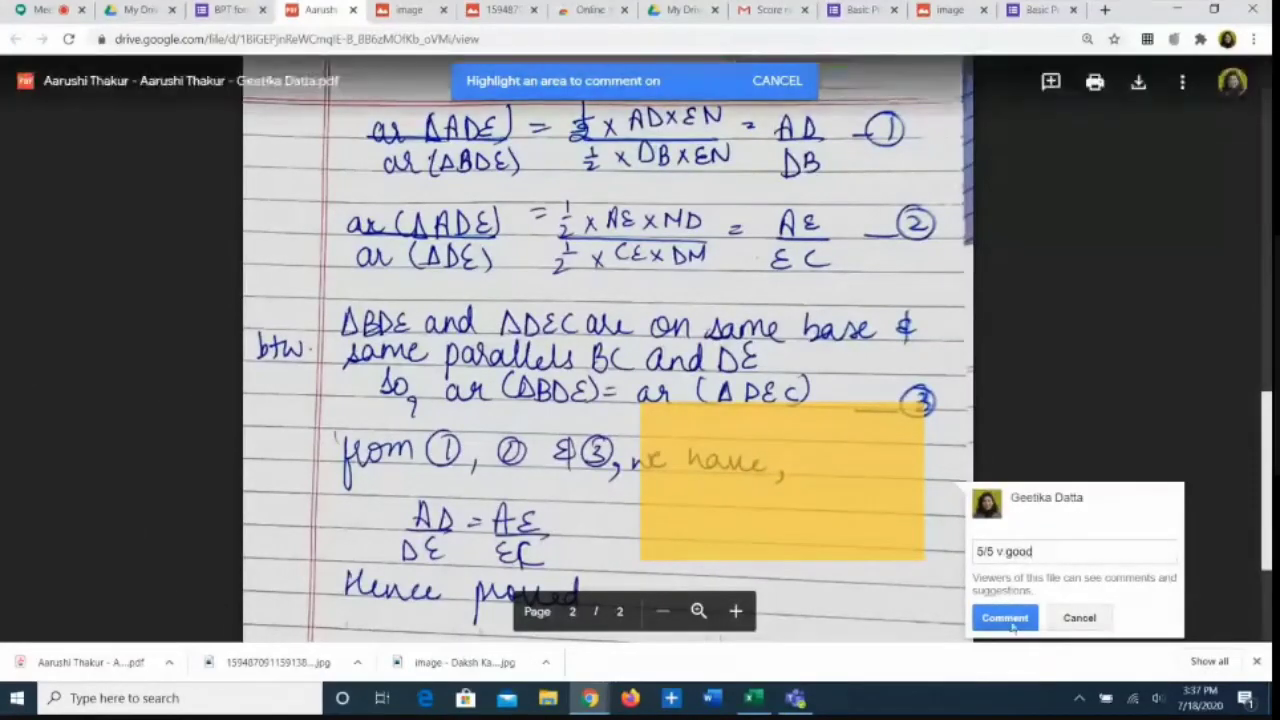
{"action": "left_click", "coordinate": [1010, 624]}
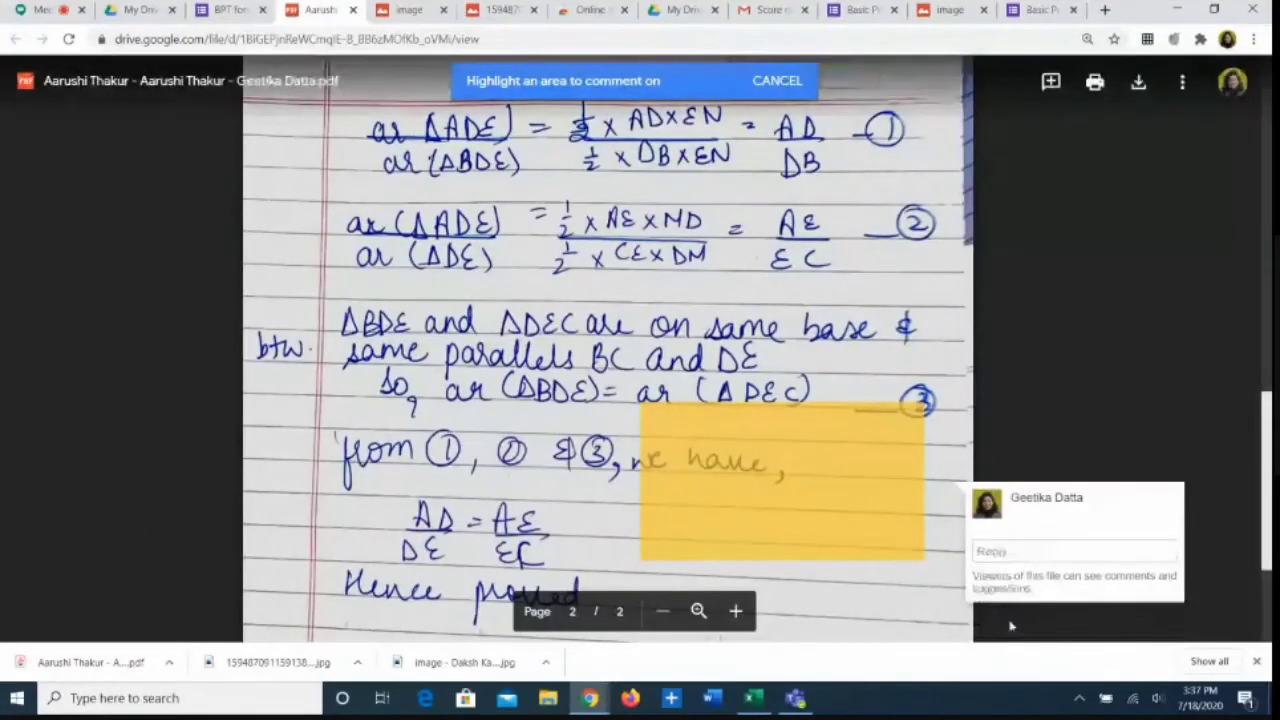
Step: Share the commented PDF with "Anyone with the link" as Viewer and copy its sharing link
{"action": "left_click", "coordinate": [1182, 84]}
{"action": "left_click", "coordinate": [1183, 87]}
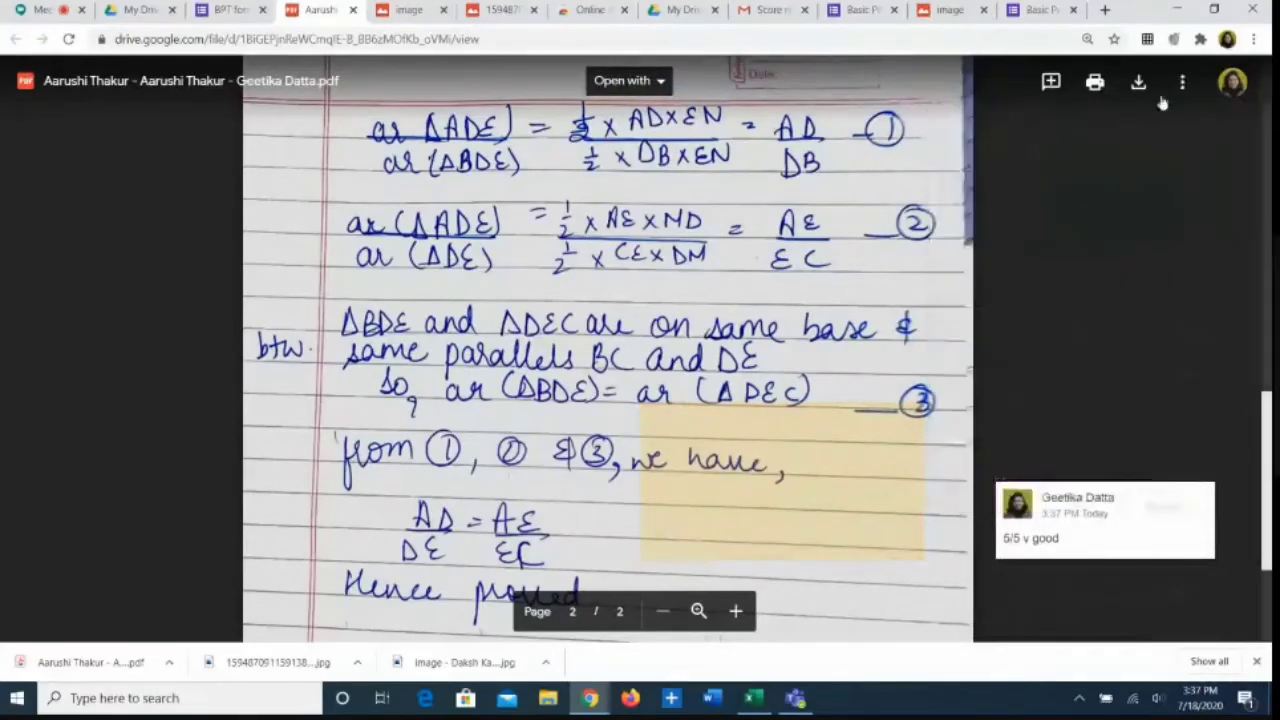
{"action": "left_click", "coordinate": [1182, 88]}
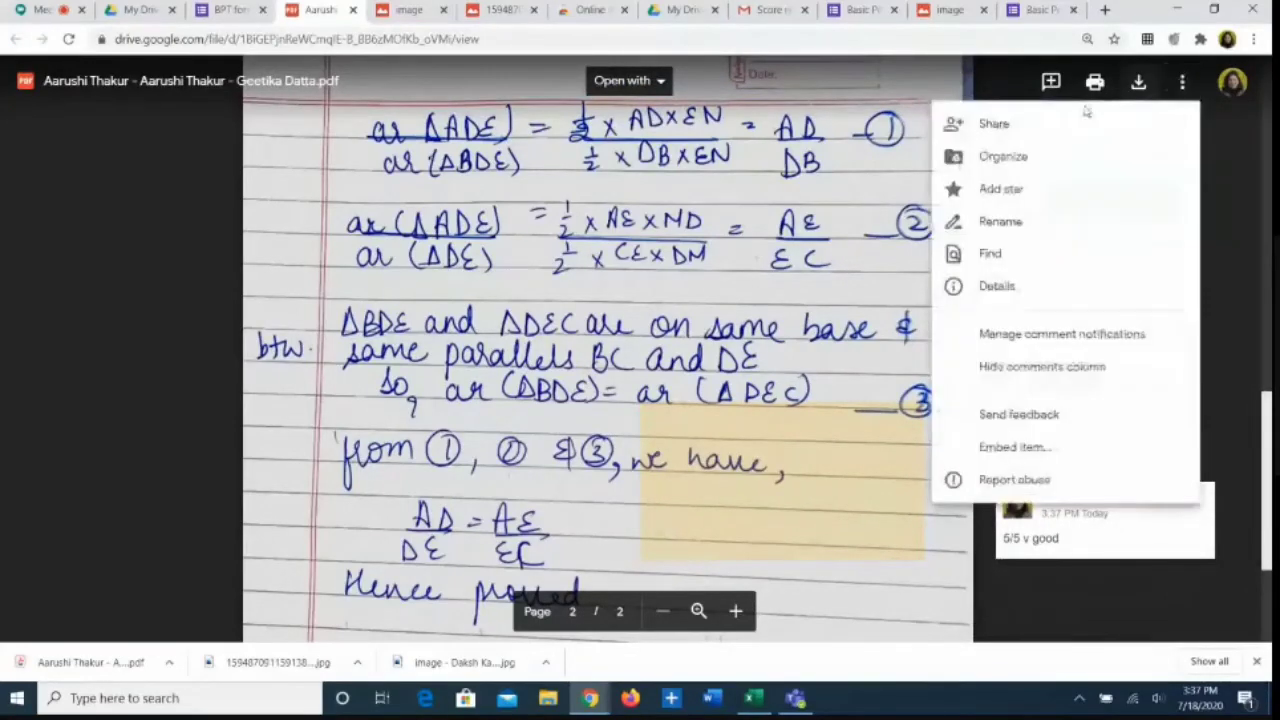
{"action": "left_click", "coordinate": [1031, 125]}
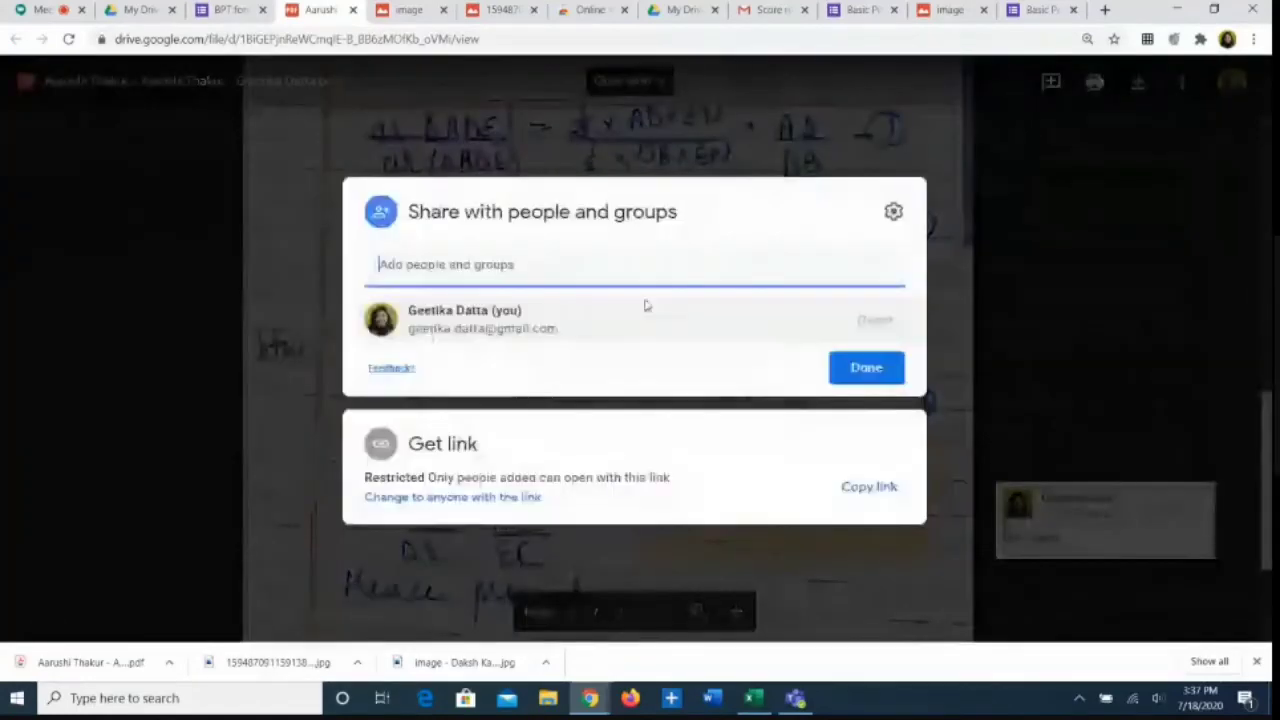
{"action": "left_click_drag", "start_coordinate": [408, 328], "coordinate": [486, 330]}
{"action": "left_click", "coordinate": [692, 482]}
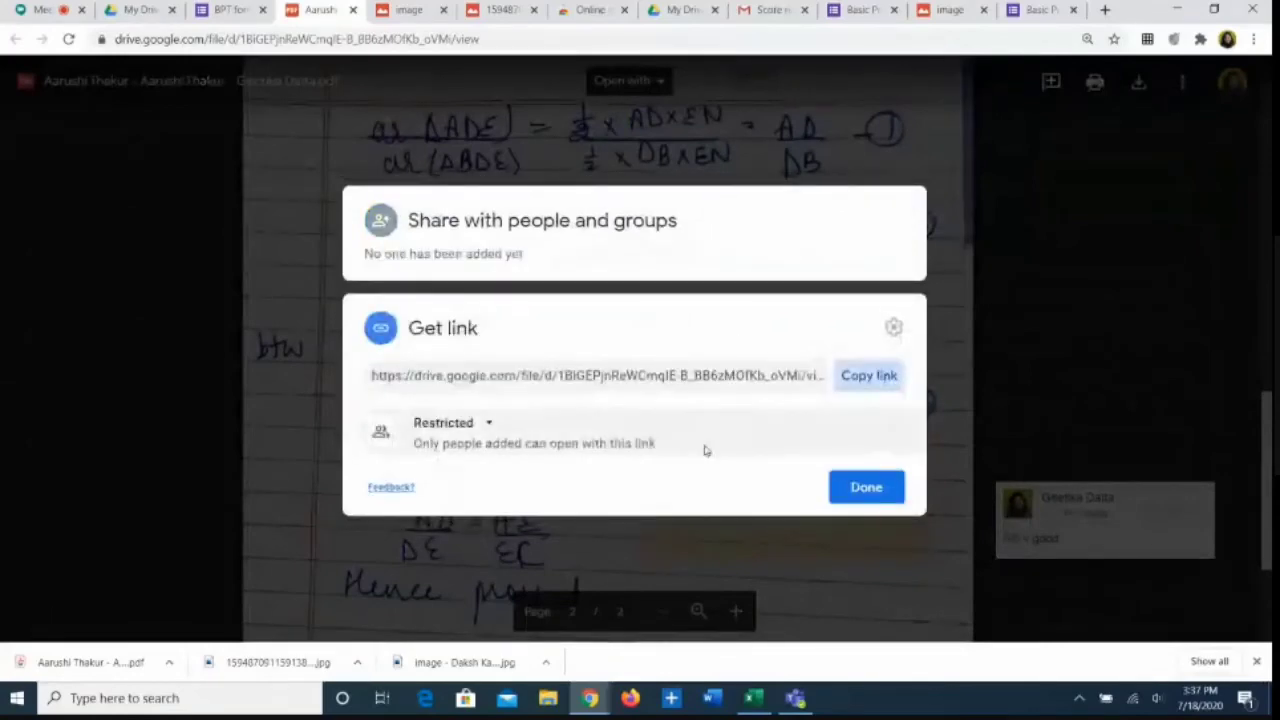
{"action": "left_click", "coordinate": [488, 425]}
{"action": "left_click", "coordinate": [494, 515]}
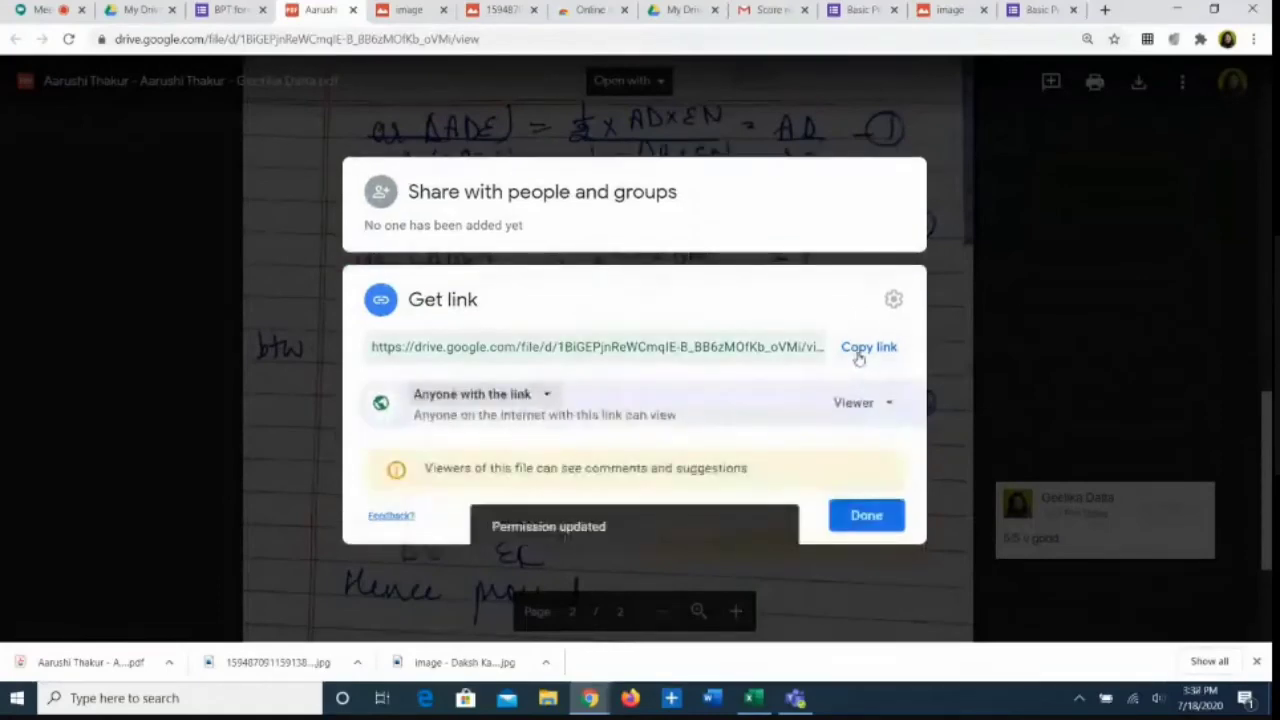
{"action": "left_click", "coordinate": [858, 358]}
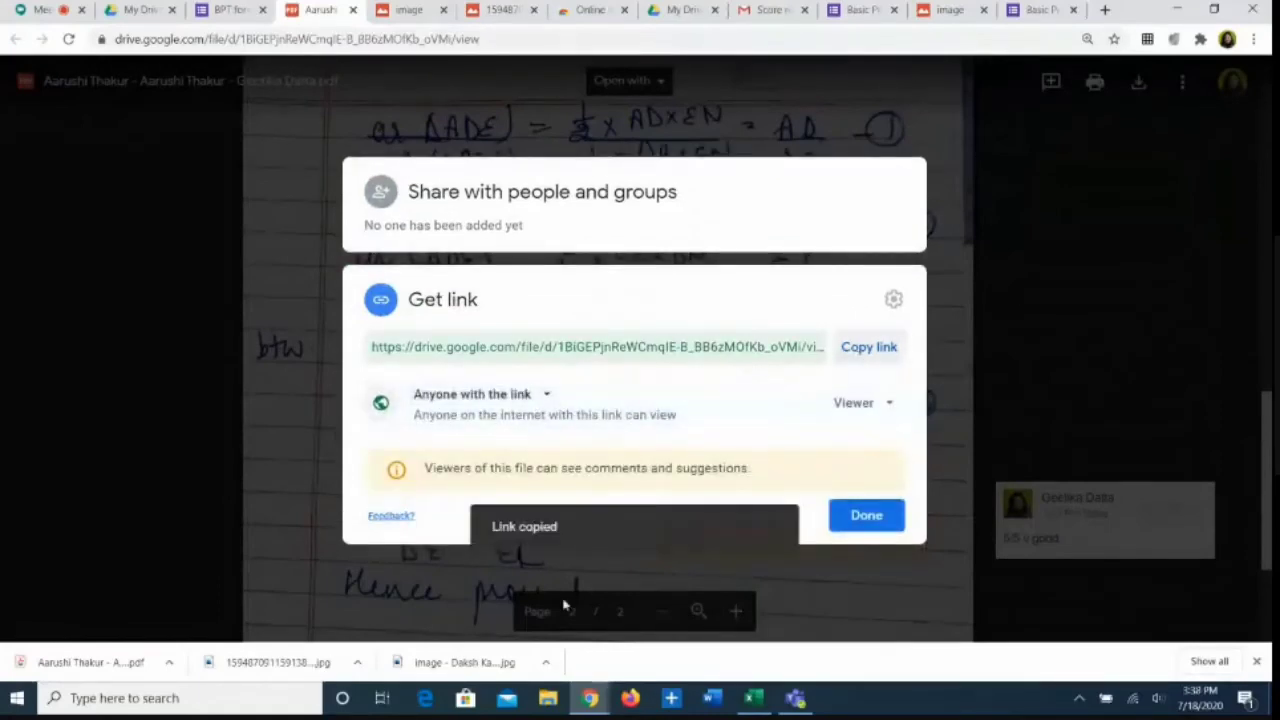
Step: Return to the BPT form and attach the copied PDF link as individual feedback on response 26's theorem question
{"action": "left_click", "coordinate": [224, 12]}
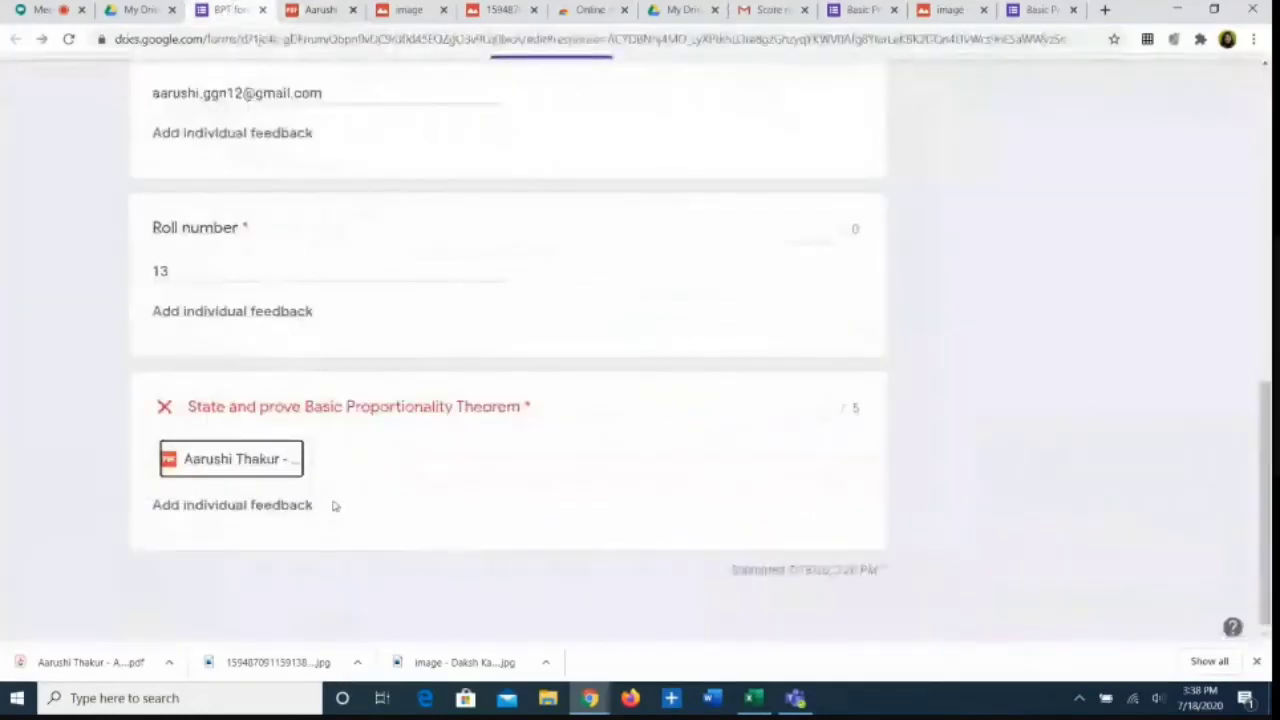
{"action": "left_click", "coordinate": [278, 505]}
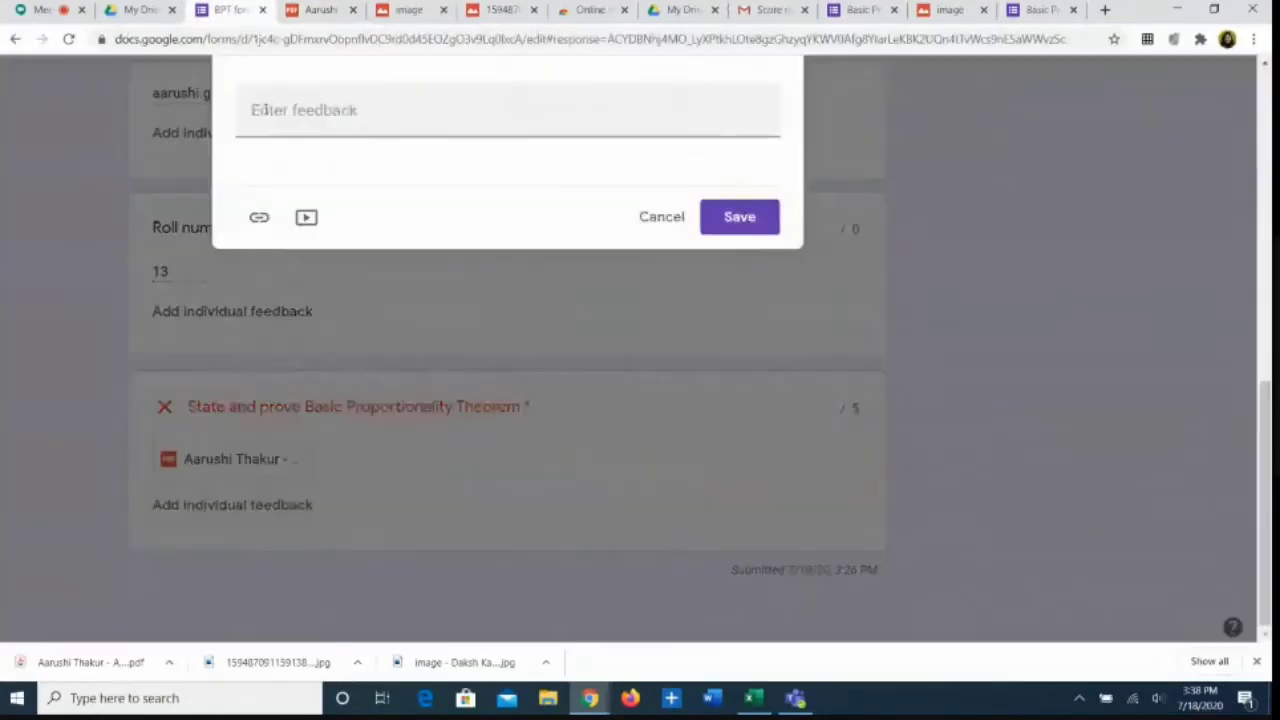
{"action": "left_click", "coordinate": [258, 214]}
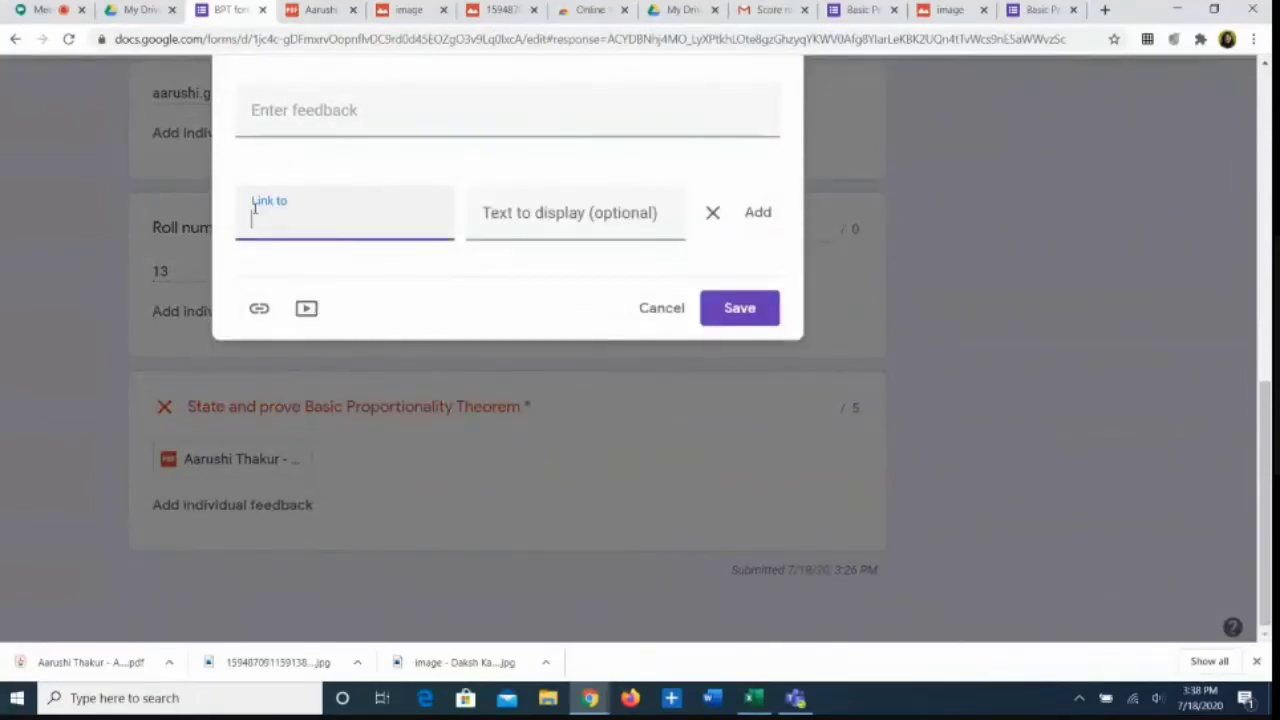
{"action": "key", "text": "ctrl+v"}
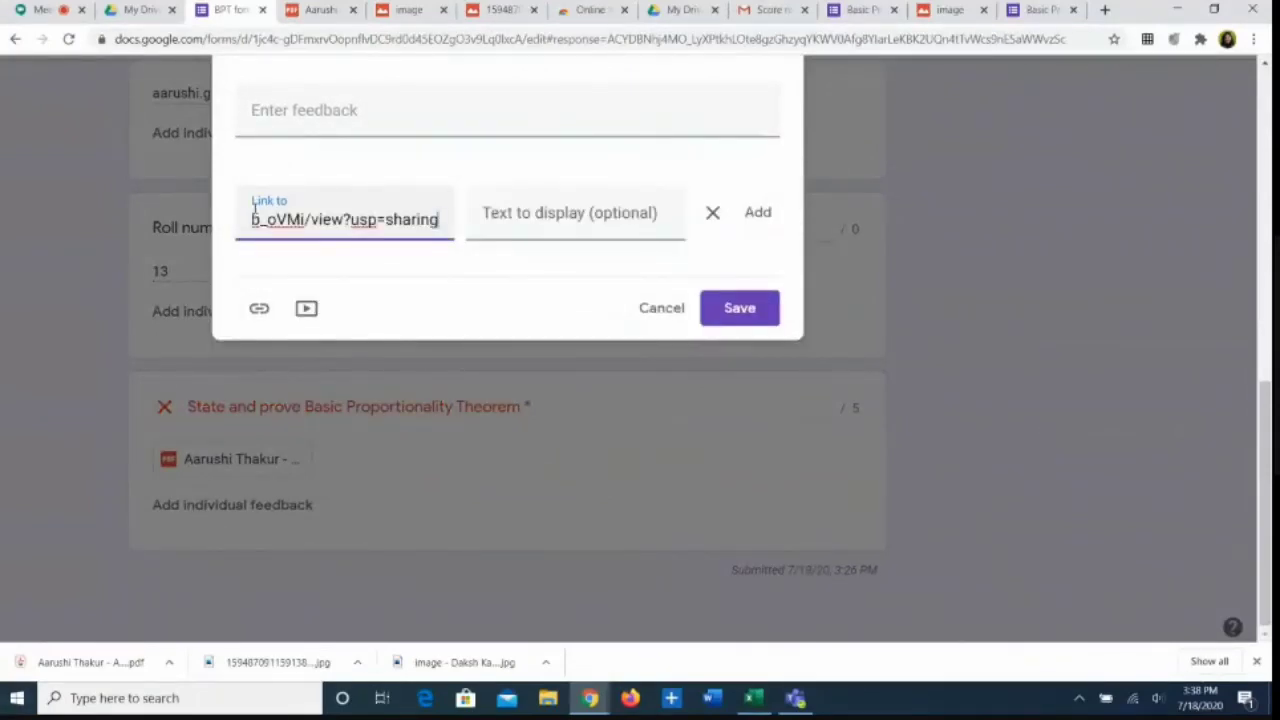
{"action": "left_click", "coordinate": [760, 214]}
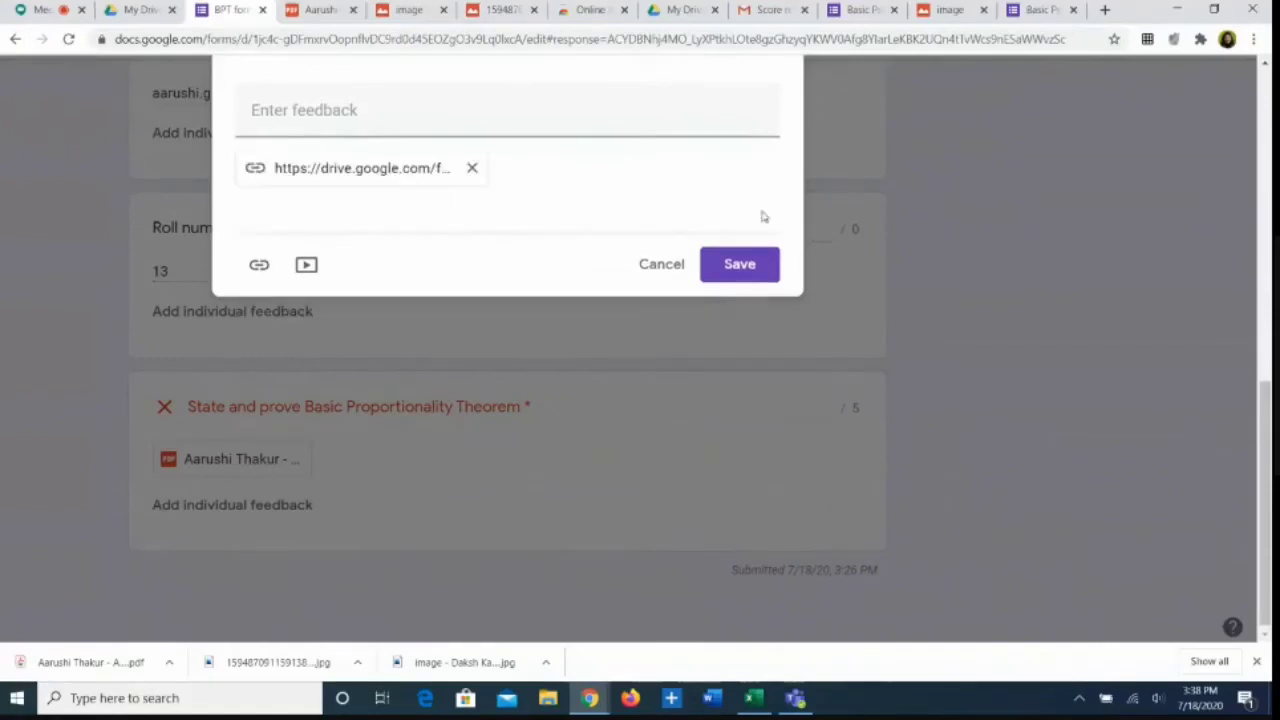
{"action": "left_click", "coordinate": [743, 282]}
Step: Give response 26's theorem question 5 points, save the edits, and release the score by e-mail to that respondent only
{"action": "left_click", "coordinate": [797, 404]}
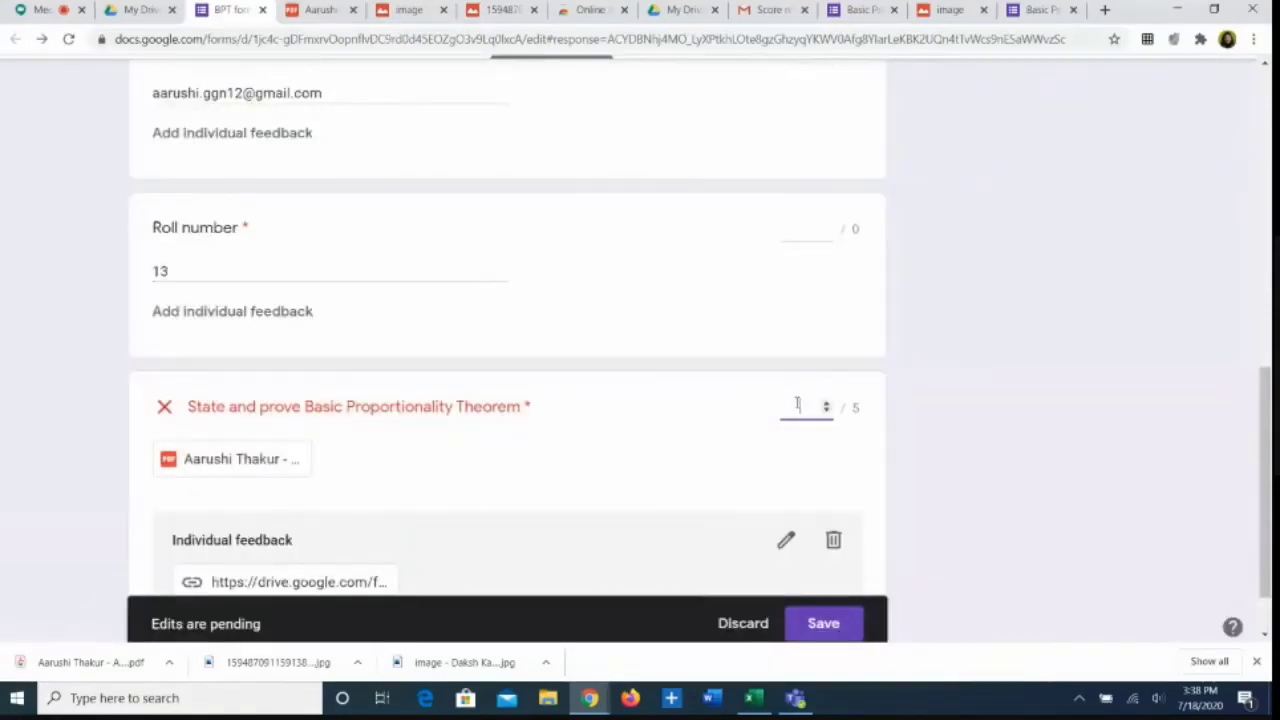
{"action": "type", "text": "5"}
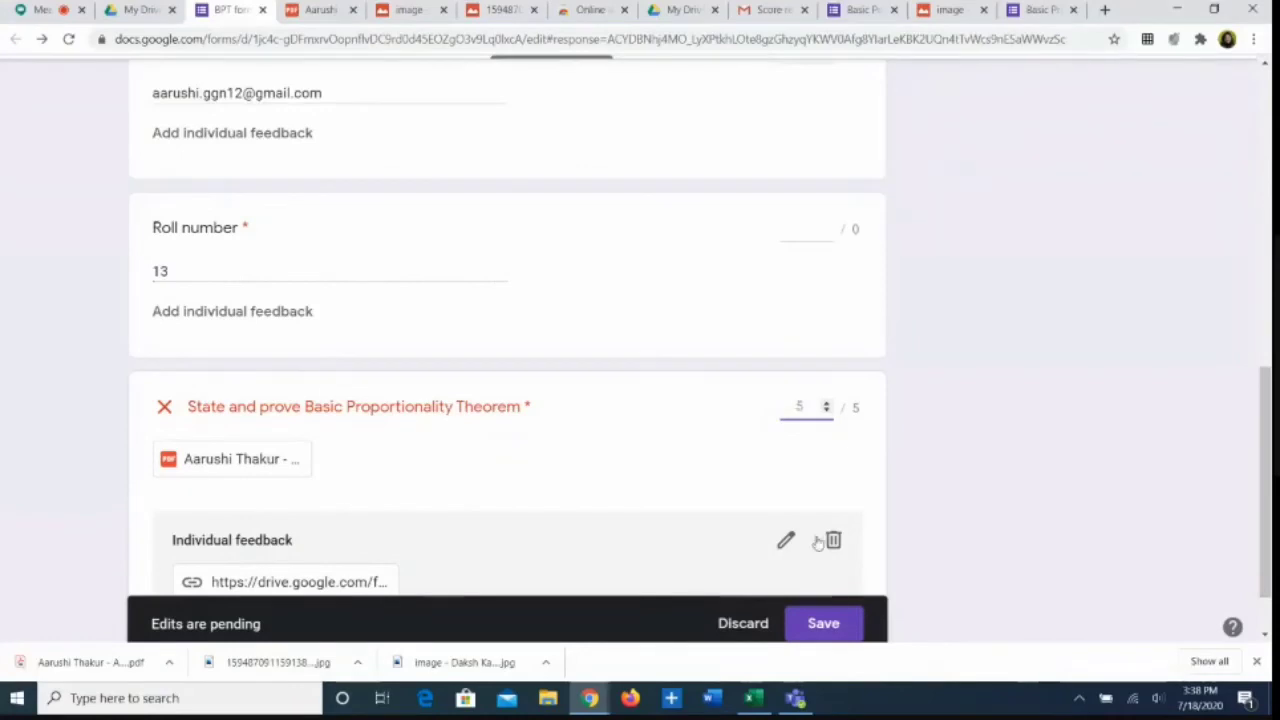
{"action": "left_click", "coordinate": [816, 625]}
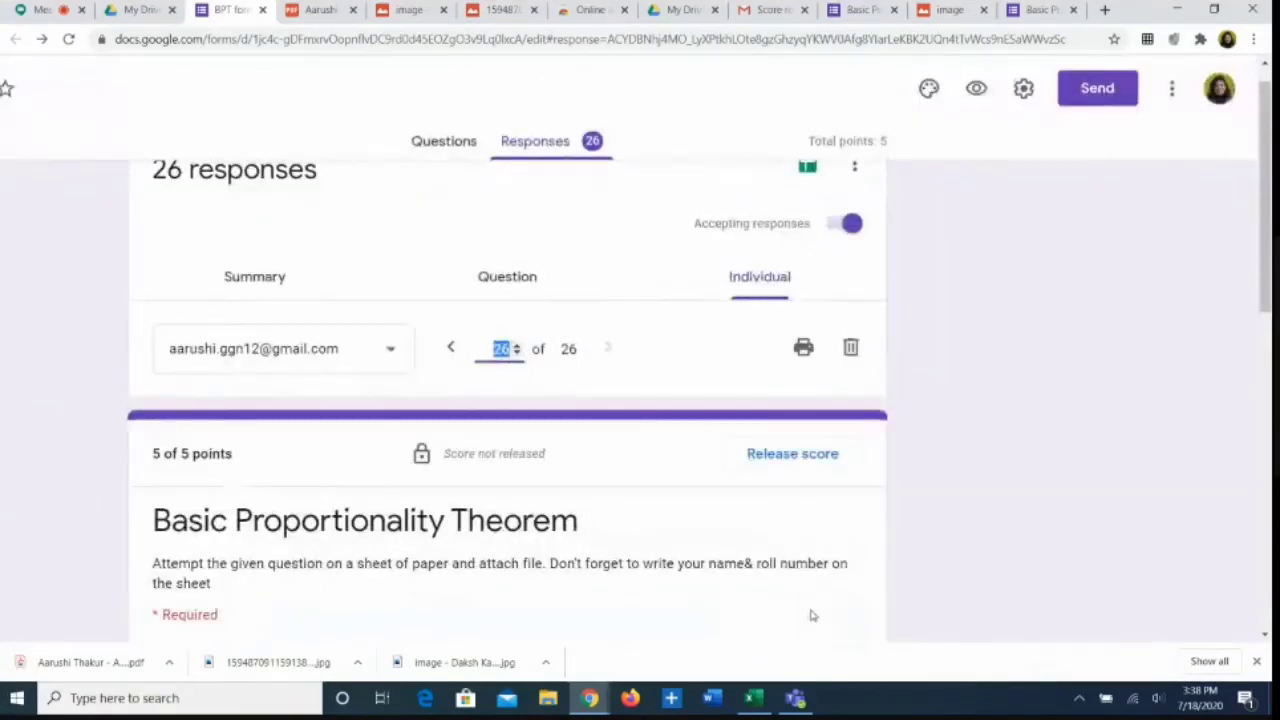
{"action": "left_click", "coordinate": [776, 466]}
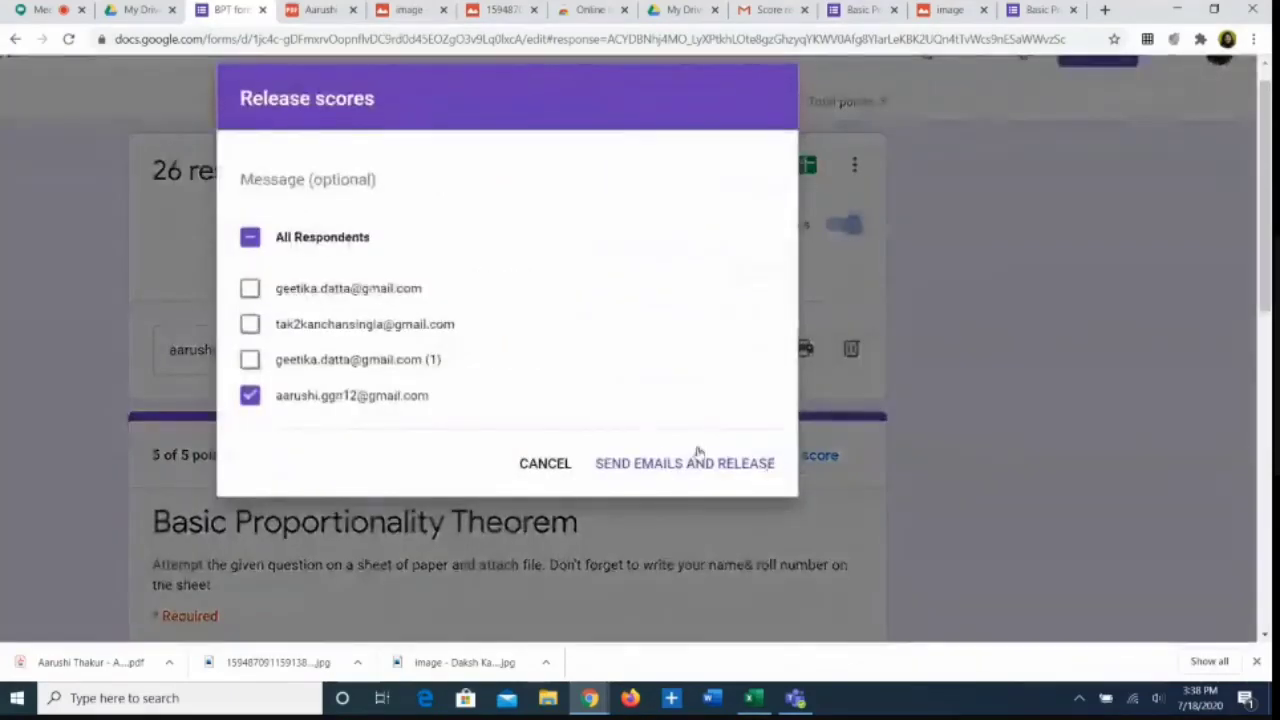
{"action": "left_click", "coordinate": [704, 466]}
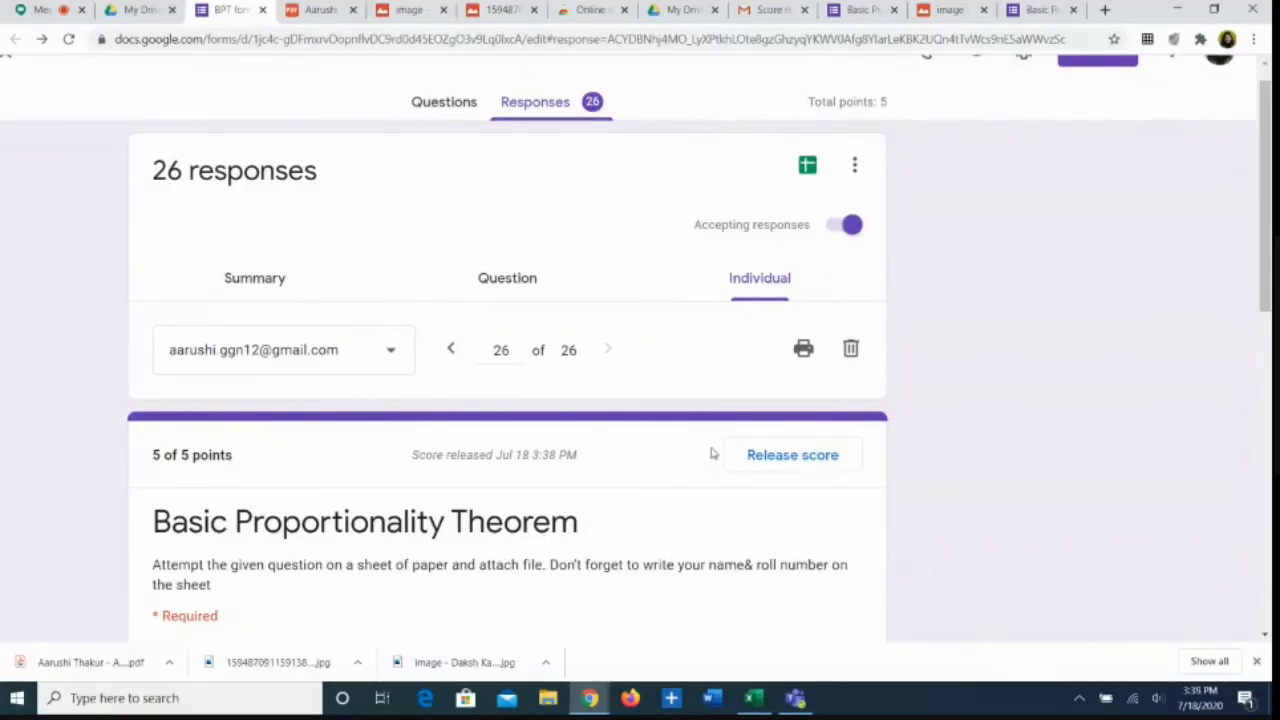
{"action": "scroll", "coordinate": [712, 454], "scroll_direction": "up", "scroll_amount": 1}
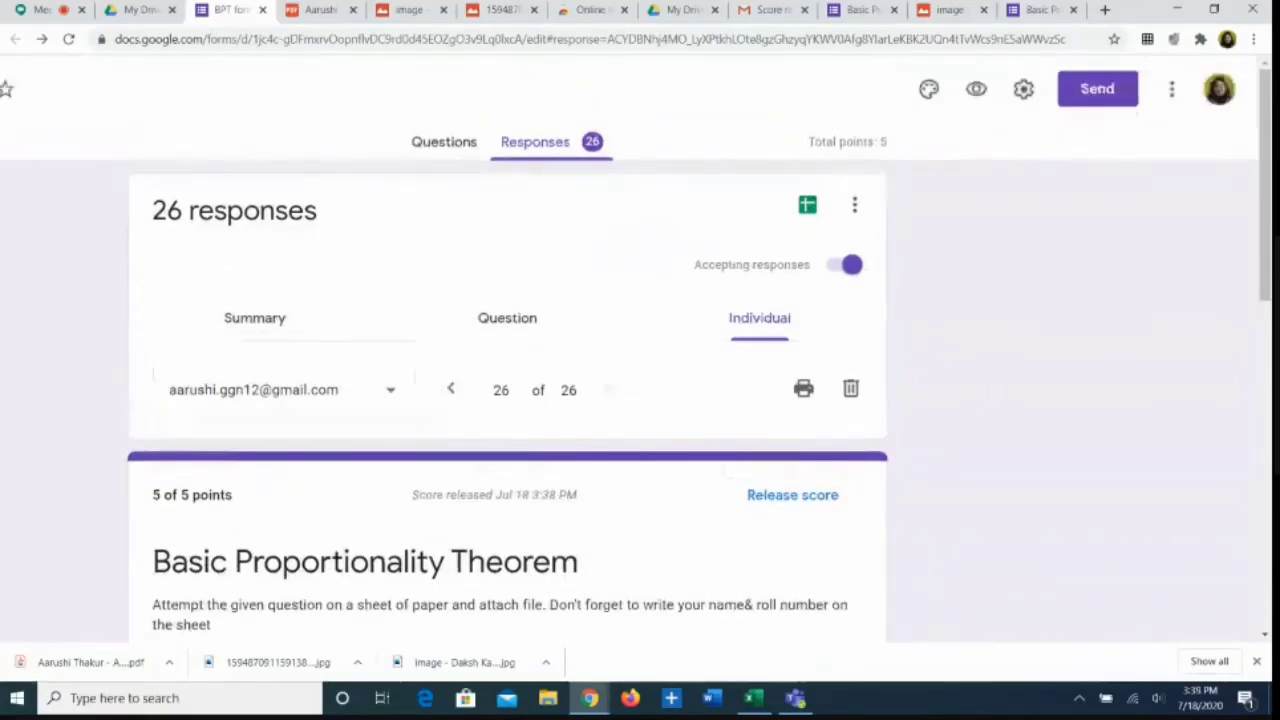